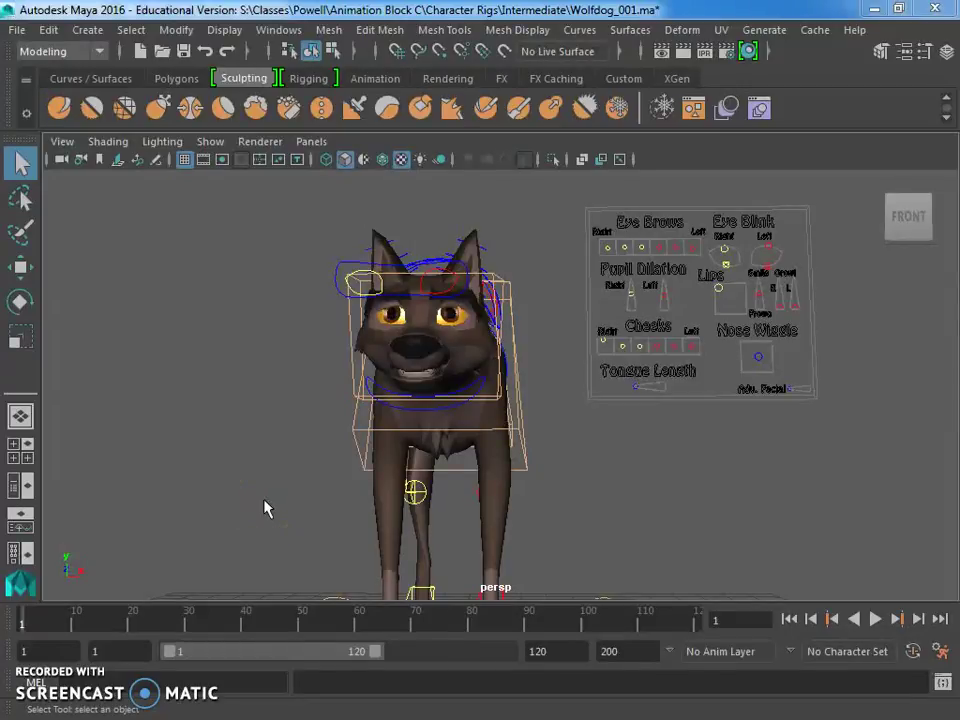
{"action": "left_click", "coordinate": [456, 480]}
{"action": "left_click", "coordinate": [523, 388]}
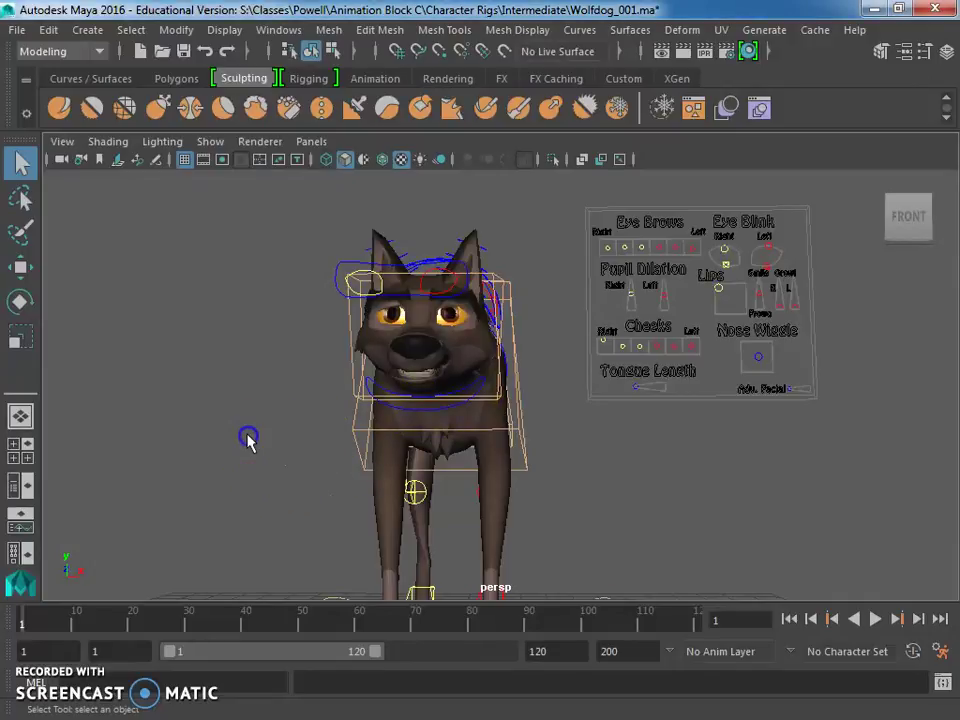
{"action": "scroll", "coordinate": [249, 430], "scroll_direction": "down", "scroll_amount": 5}
{"action": "scroll", "coordinate": [249, 422], "scroll_direction": "up", "scroll_amount": 3}
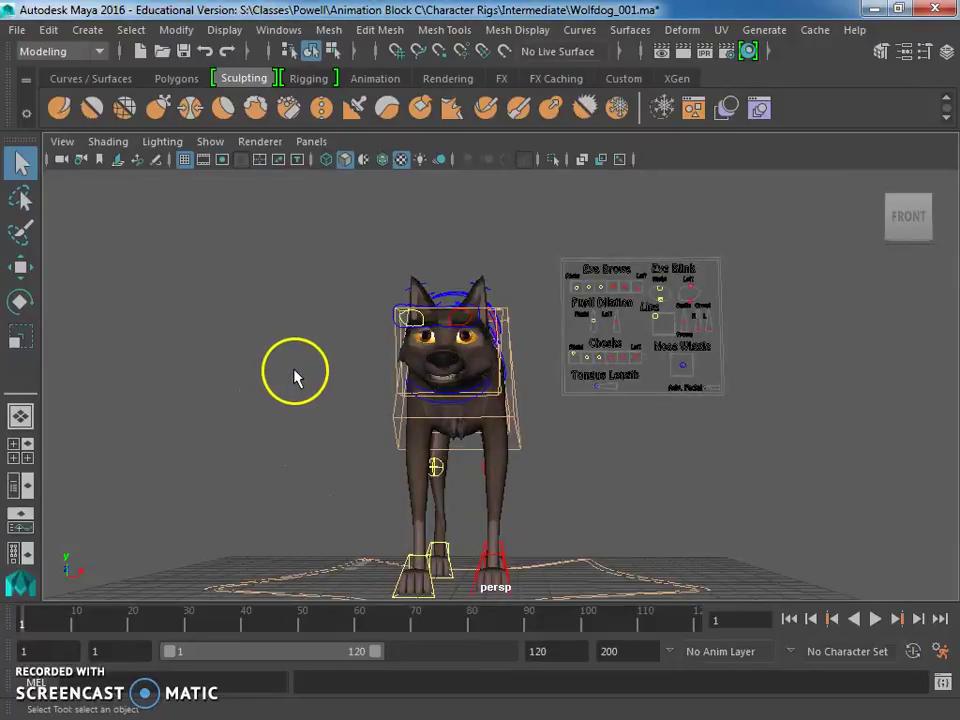
{"action": "left_click_drag", "start_coordinate": [295, 377], "coordinate": [297, 441], "text": "alt"}
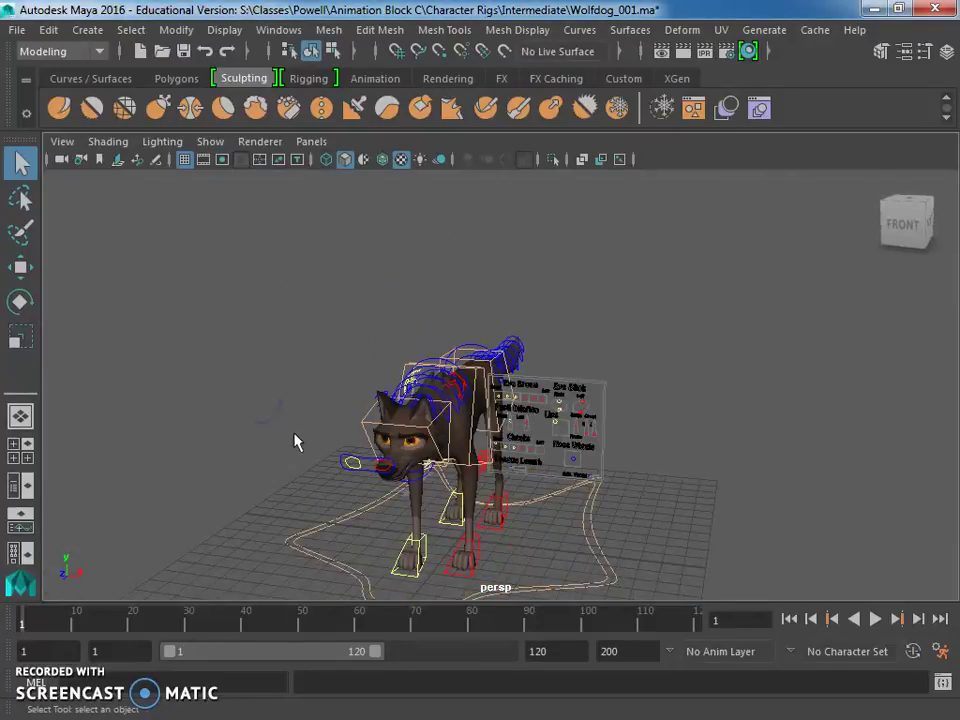
Create a polygon plane at the centre of the grid beneath the wolf rig.
{"action": "left_click", "coordinate": [69, 52]}
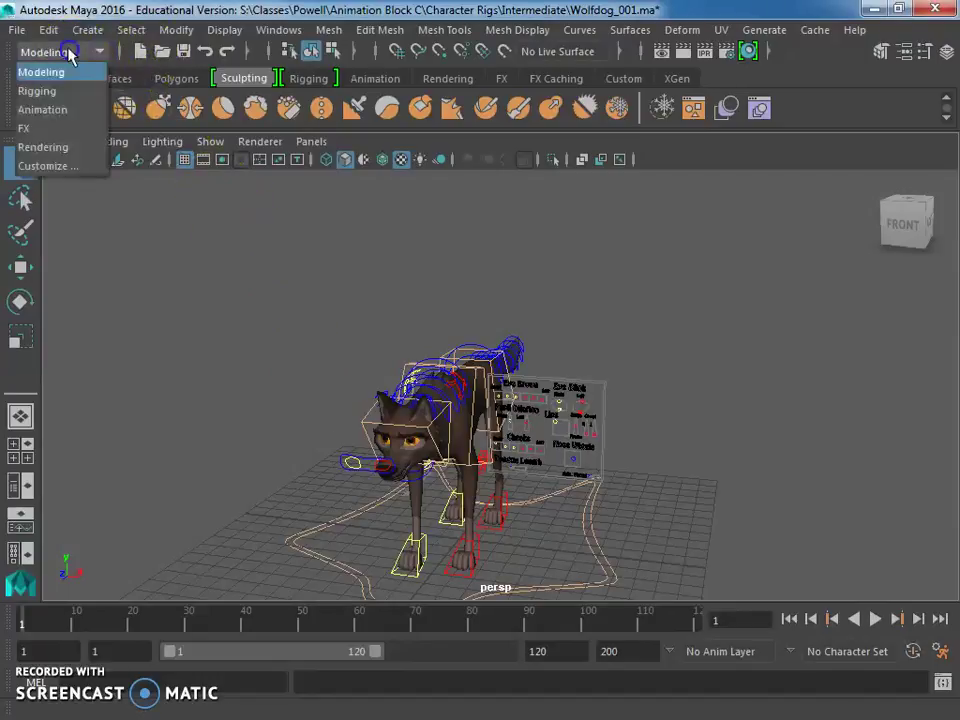
{"action": "left_click", "coordinate": [180, 72]}
{"action": "left_click", "coordinate": [176, 78]}
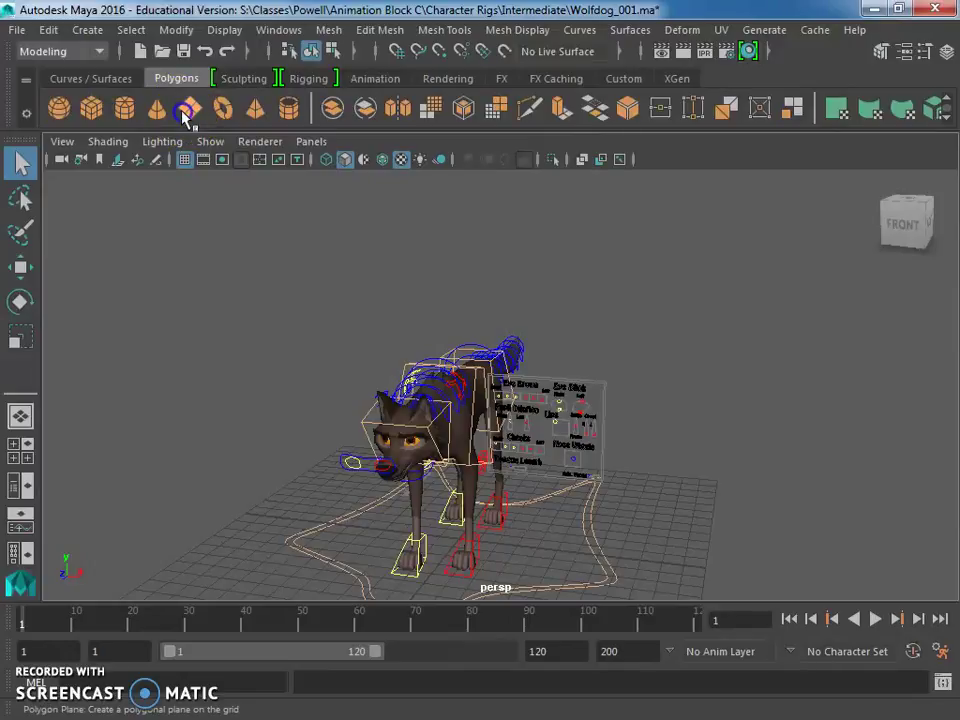
{"action": "left_click", "coordinate": [223, 110]}
{"action": "key", "text": "F3"}
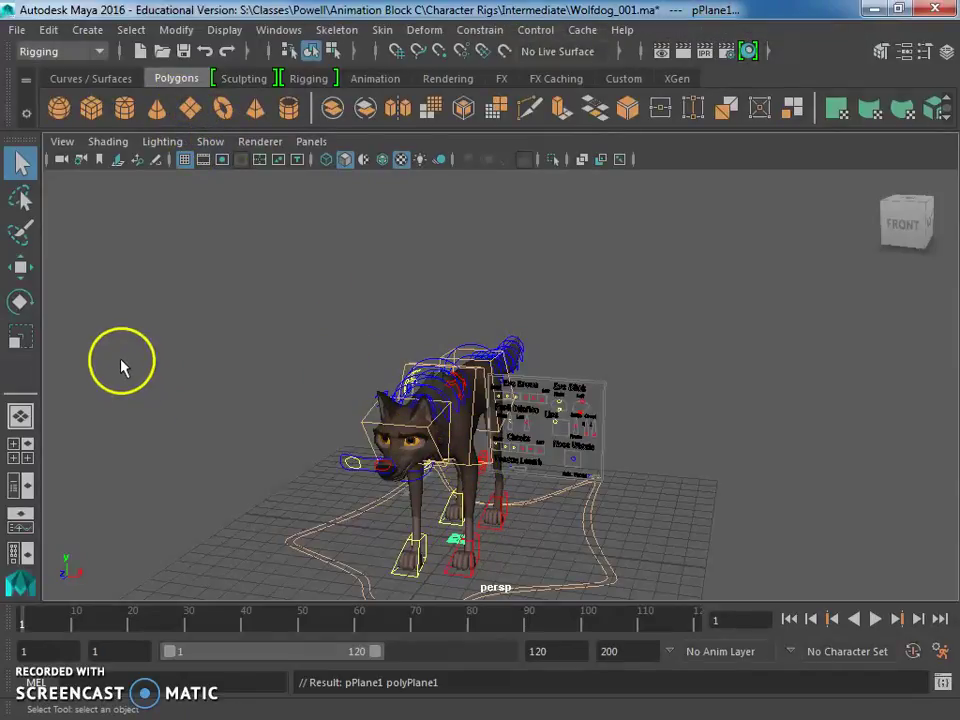
Scale the plane to about 14.7 along X and stretch it along Z so it spreads out beneath the wolf.
{"action": "left_click", "coordinate": [25, 338]}
{"action": "left_click_drag", "start_coordinate": [495, 500], "coordinate": [617, 545]}
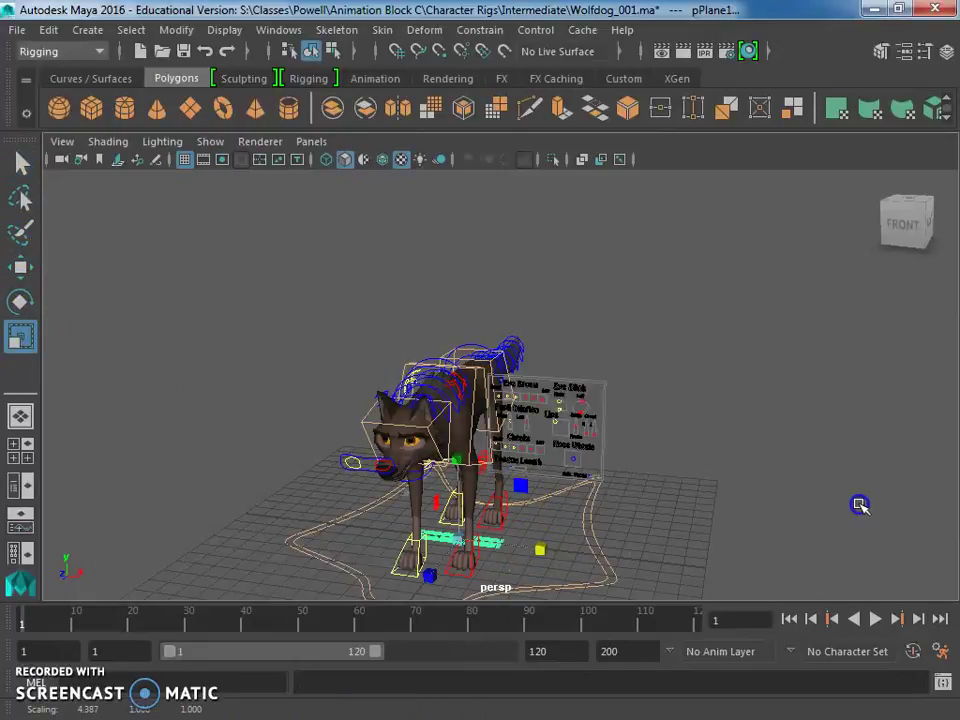
{"action": "left_click_drag", "start_coordinate": [519, 500], "coordinate": [589, 445]}
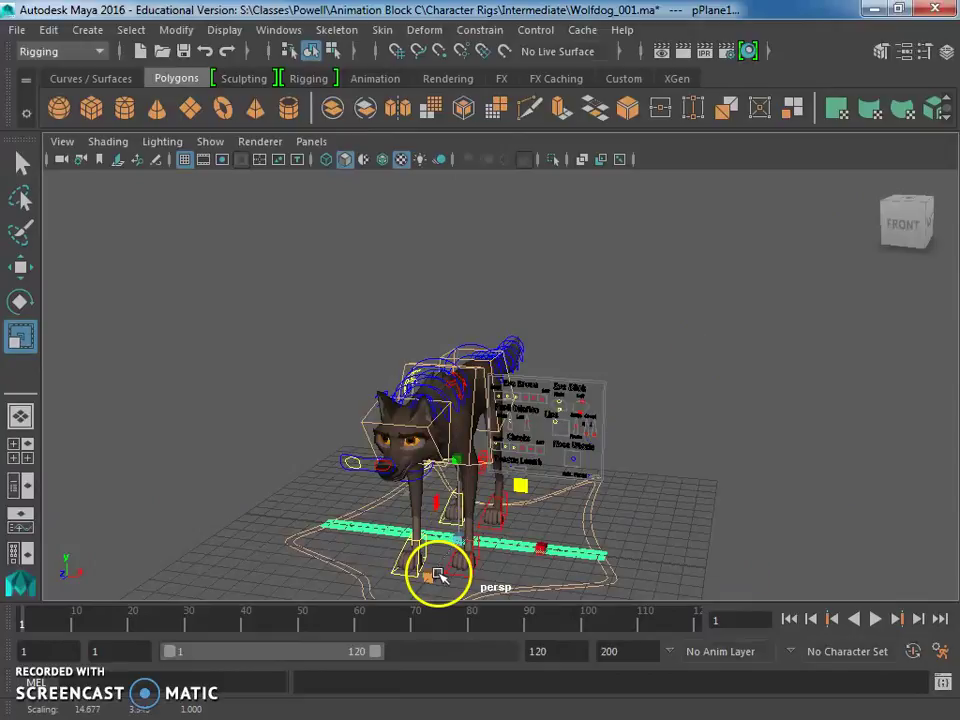
{"action": "left_click_drag", "start_coordinate": [433, 574], "coordinate": [405, 598]}
{"action": "scroll", "coordinate": [420, 546], "scroll_direction": "down", "scroll_amount": 3}
{"action": "left_click_drag", "start_coordinate": [442, 552], "coordinate": [371, 608], "text": "alt"}
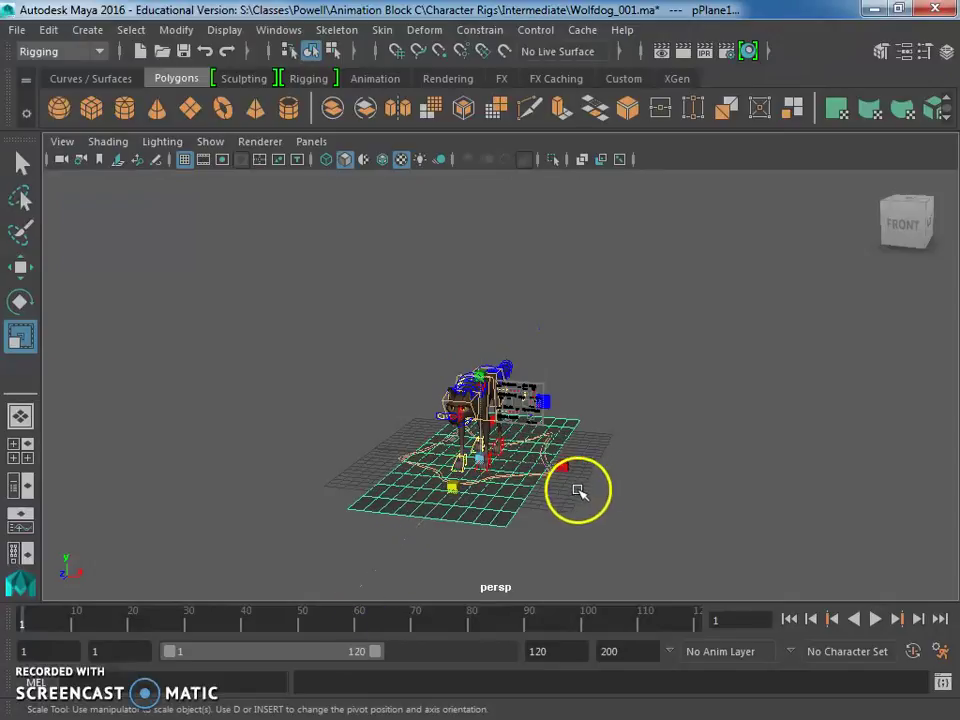
Enlarge the plane into a wide floor, scaled to about 94 along X and 98 along Z, and deselect it.
{"action": "left_click_drag", "start_coordinate": [562, 470], "coordinate": [660, 489]}
{"action": "left_click_drag", "start_coordinate": [462, 500], "coordinate": [396, 570]}
{"action": "left_click", "coordinate": [756, 493]}
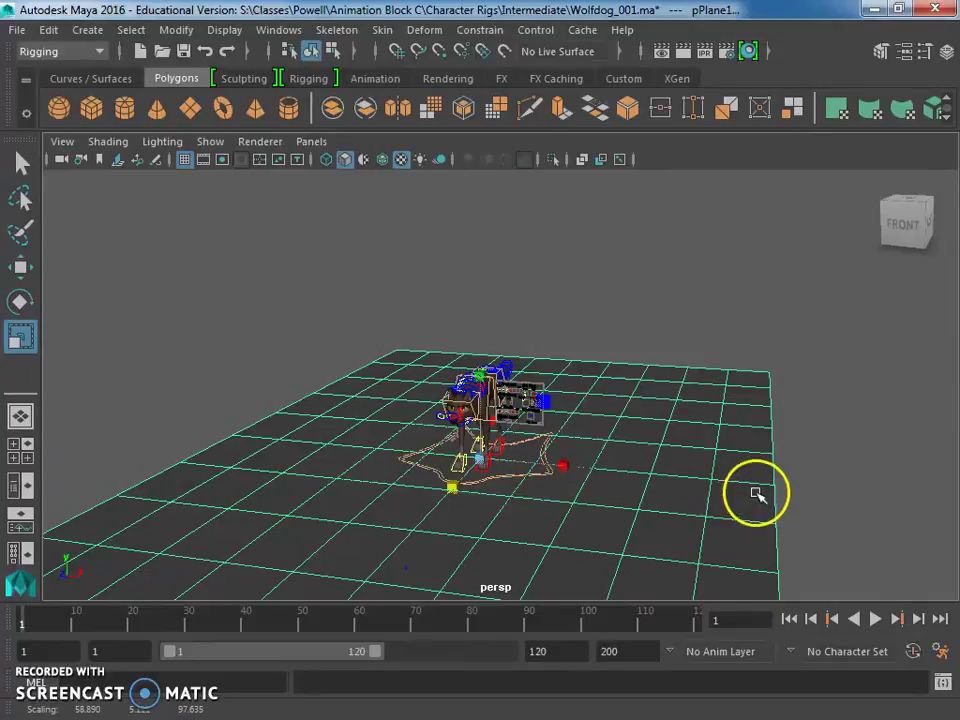
{"action": "left_click_drag", "start_coordinate": [568, 467], "coordinate": [615, 488]}
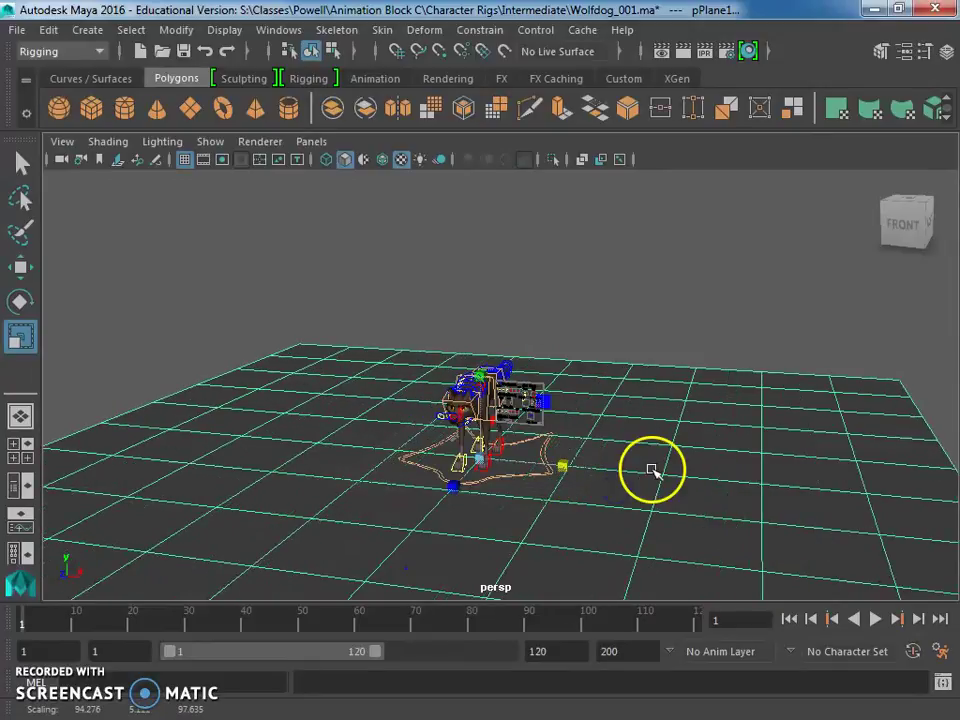
{"action": "scroll", "coordinate": [615, 471], "scroll_direction": "down", "scroll_amount": 2}
{"action": "scroll", "coordinate": [611, 493], "scroll_direction": "up", "scroll_amount": 5}
{"action": "scroll", "coordinate": [611, 493], "scroll_direction": "down", "scroll_amount": 4}
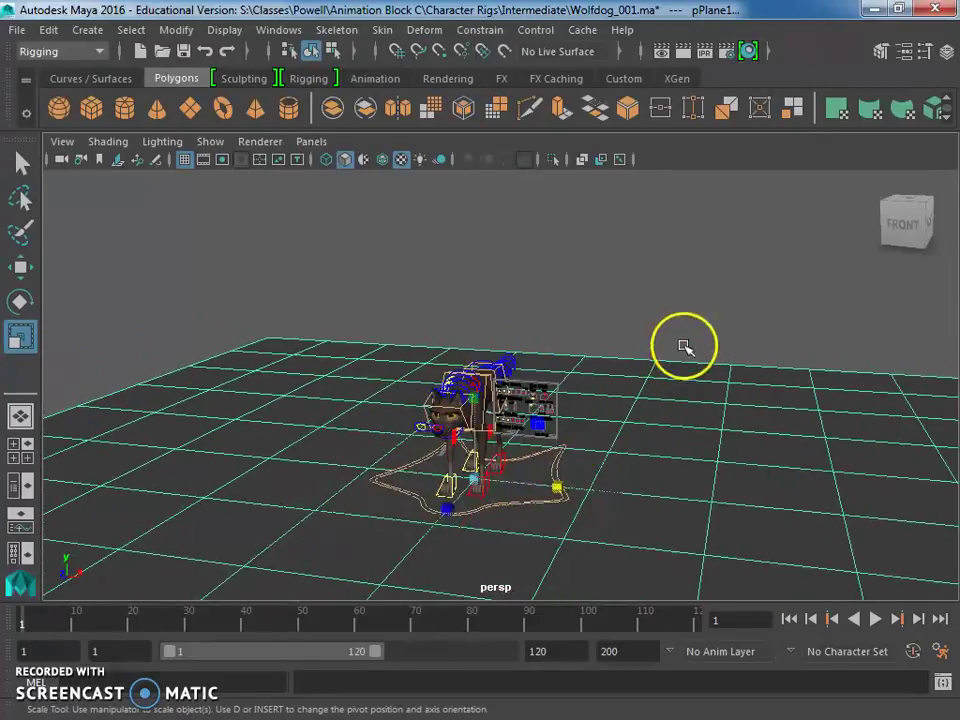
{"action": "left_click", "coordinate": [684, 346]}
{"action": "scroll", "coordinate": [452, 428], "scroll_direction": "up", "scroll_amount": 2}
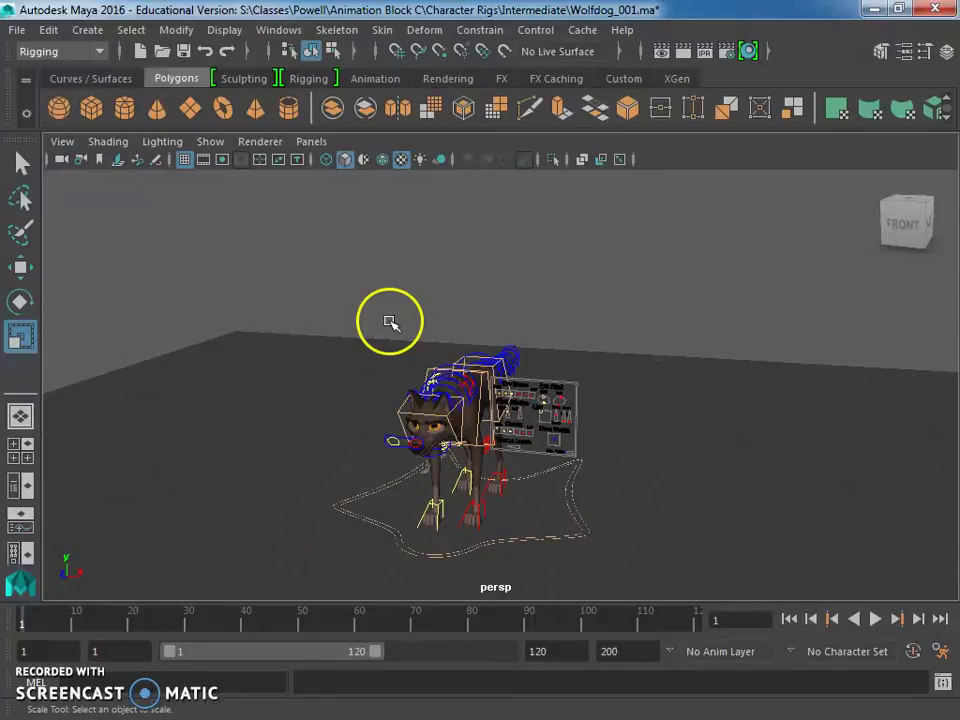
Switch the menu set to Modeling.
{"action": "left_click", "coordinate": [90, 51]}
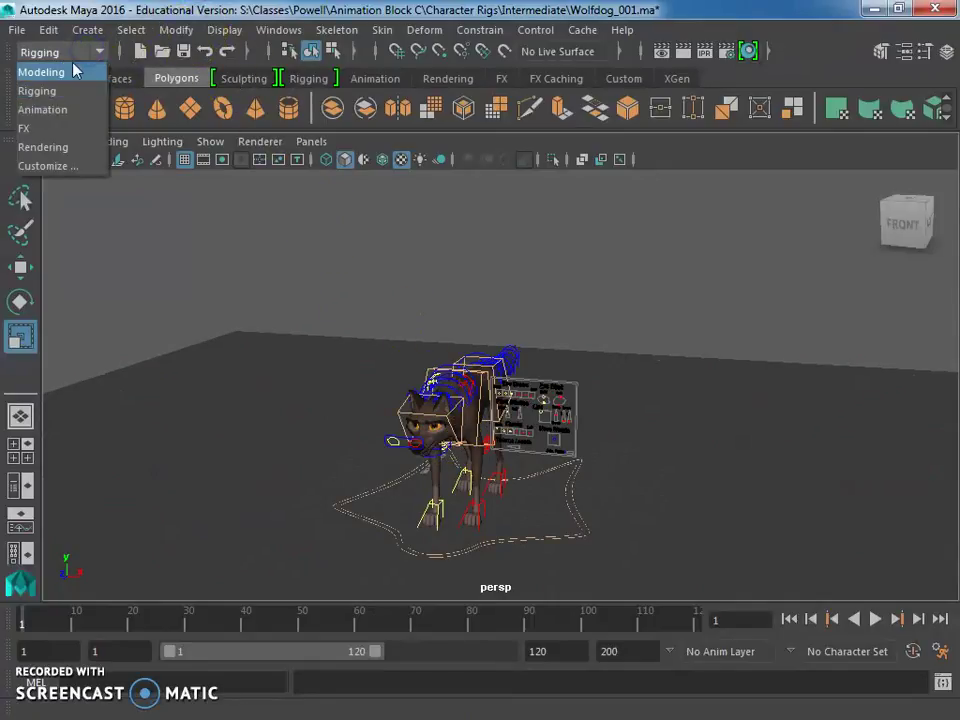
{"action": "left_click", "coordinate": [73, 71]}
{"action": "left_click", "coordinate": [80, 52]}
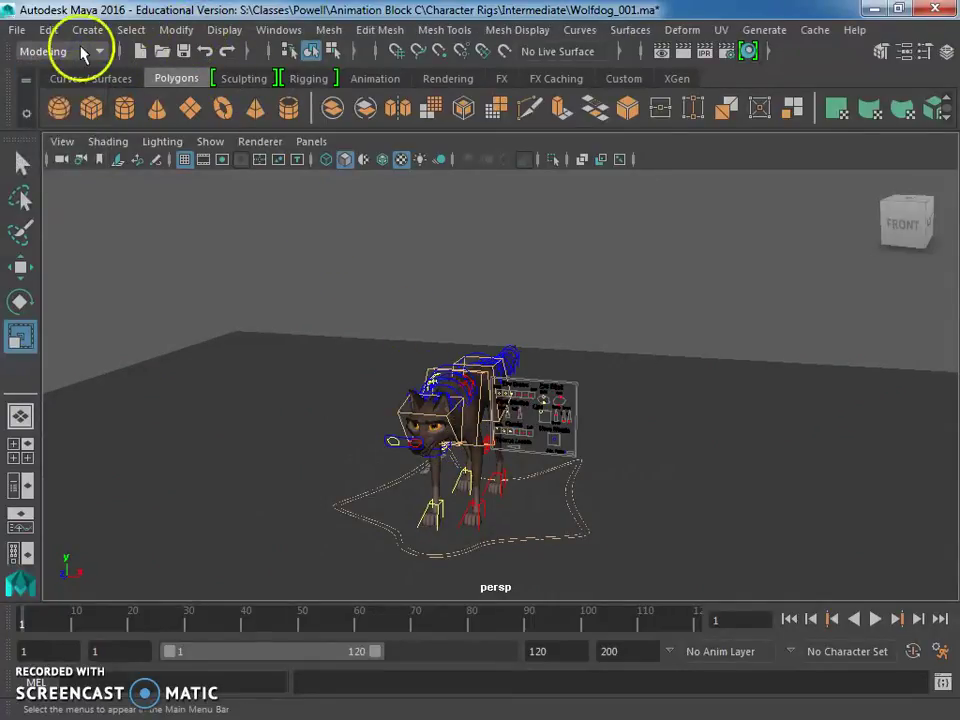
{"action": "left_click", "coordinate": [68, 72]}
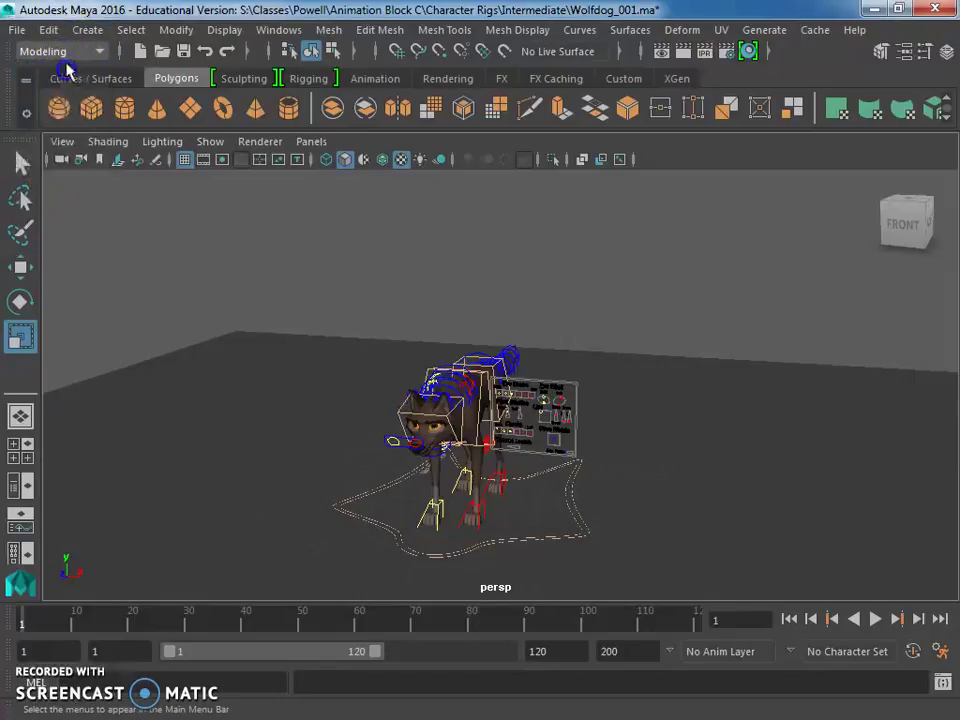
{"action": "left_click", "coordinate": [86, 32]}
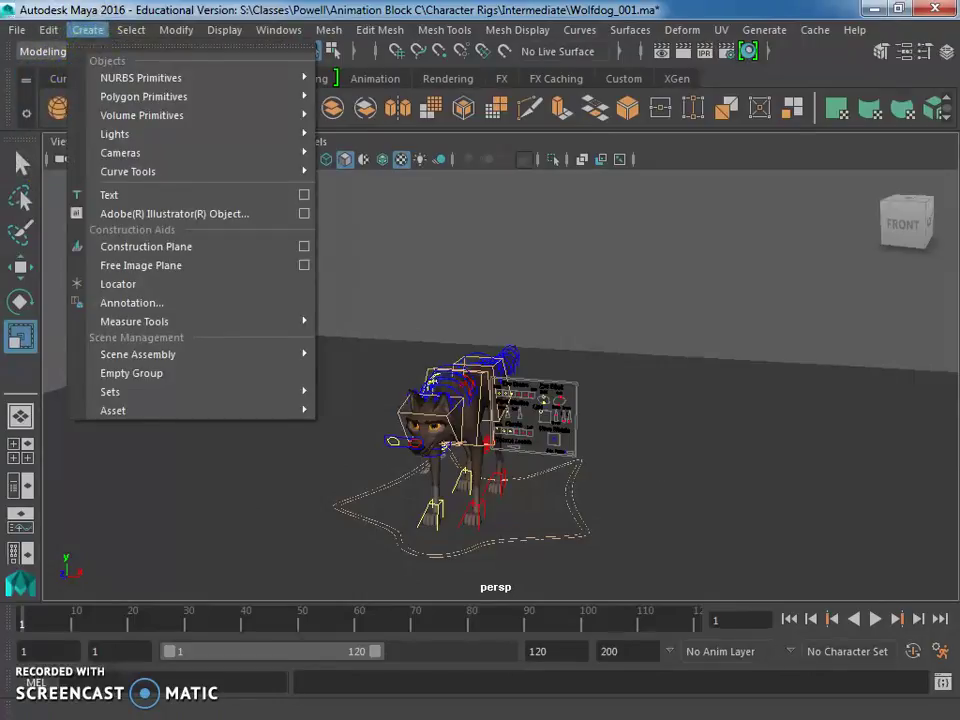
{"action": "left_click", "coordinate": [86, 30]}
{"action": "left_click", "coordinate": [55, 51]}
{"action": "left_click", "coordinate": [40, 90]}
{"action": "left_click", "coordinate": [86, 30]}
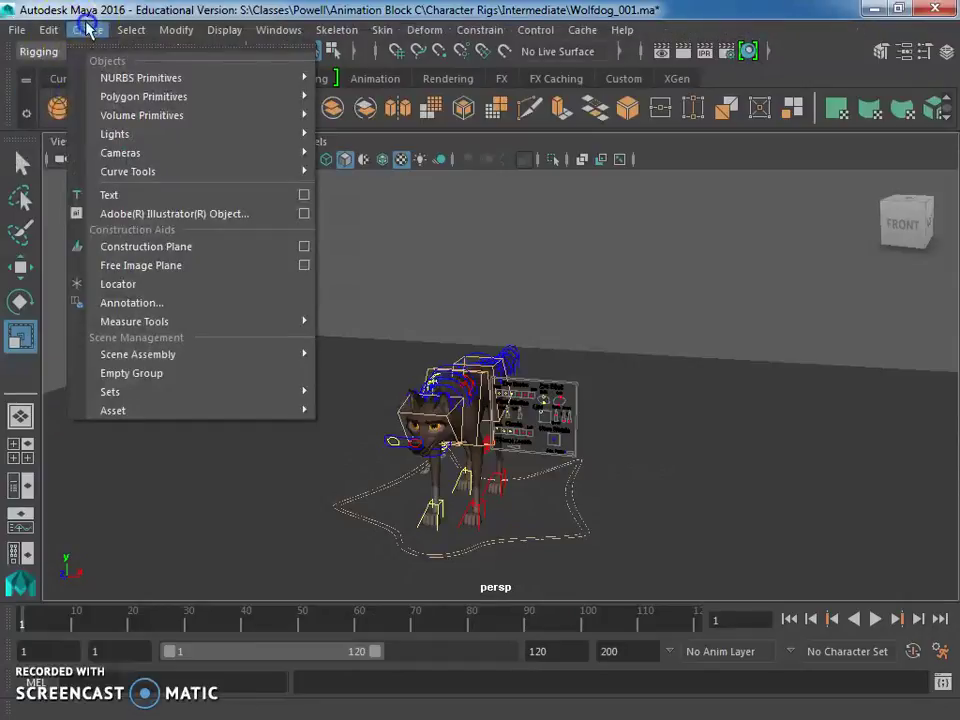
{"action": "left_click", "coordinate": [60, 51]}
{"action": "left_click", "coordinate": [60, 51]}
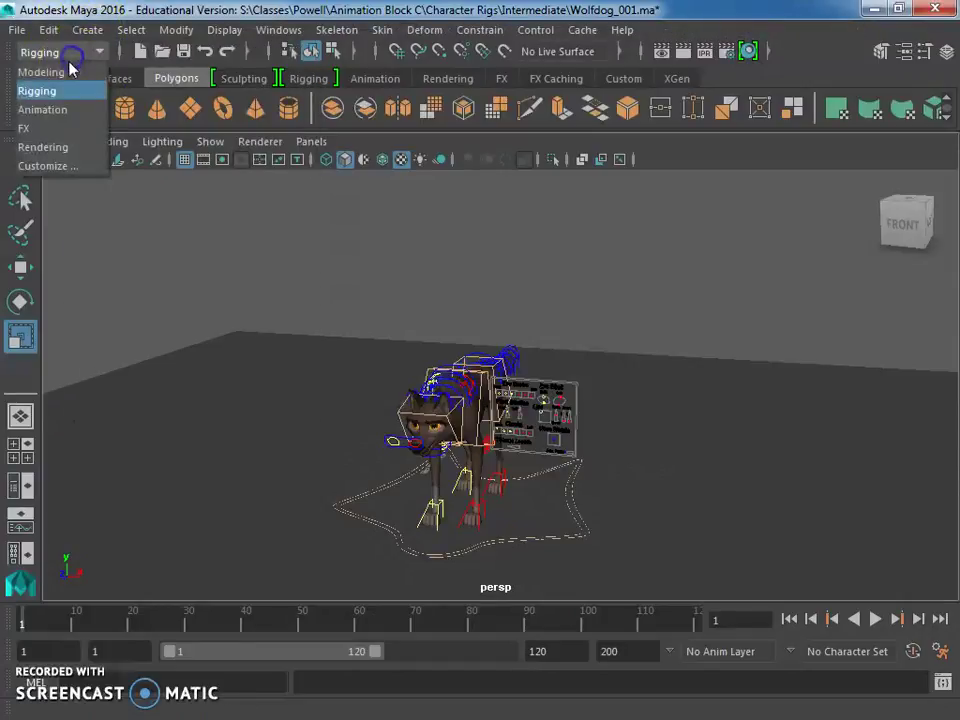
{"action": "left_click", "coordinate": [68, 72]}
Create a directional light in the wolf scene.
{"action": "left_click", "coordinate": [86, 30]}
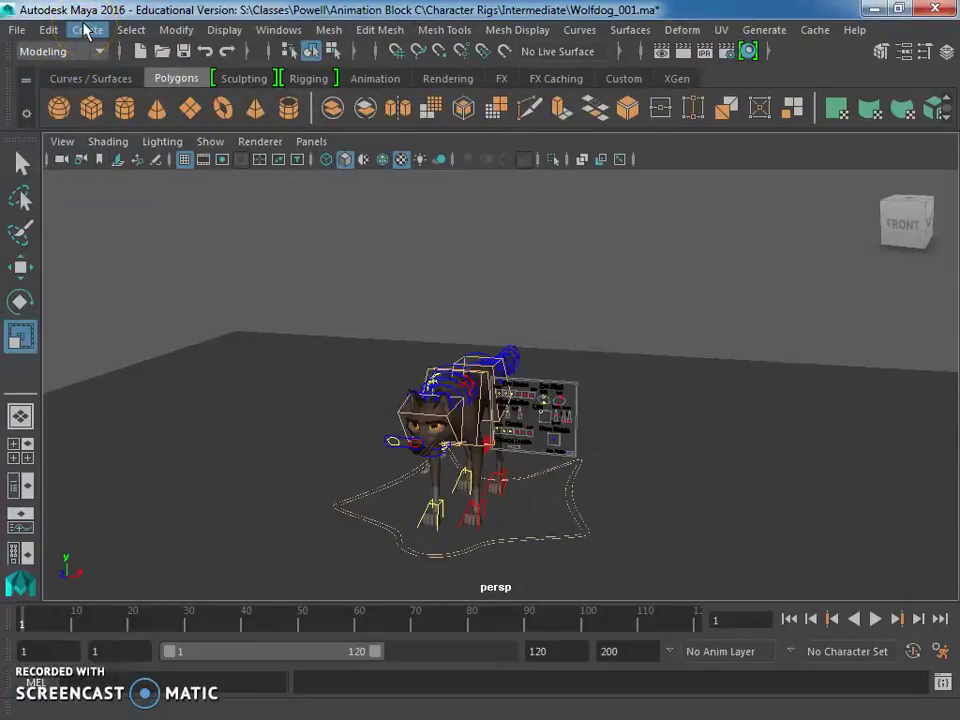
{"action": "left_click", "coordinate": [86, 30]}
{"action": "left_click", "coordinate": [136, 137]}
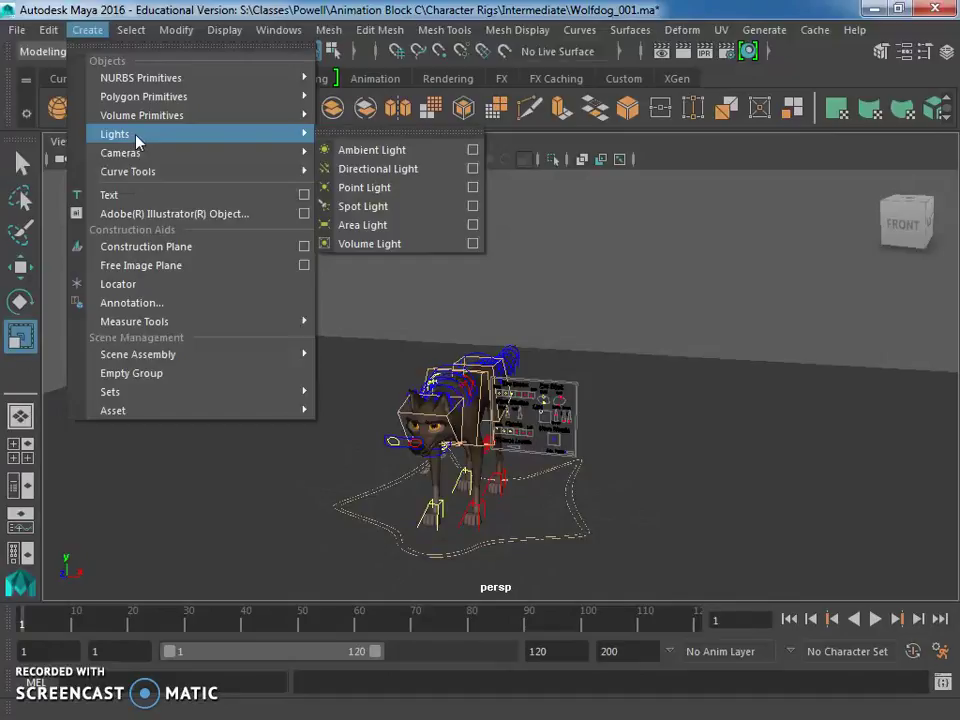
{"action": "left_click", "coordinate": [411, 170]}
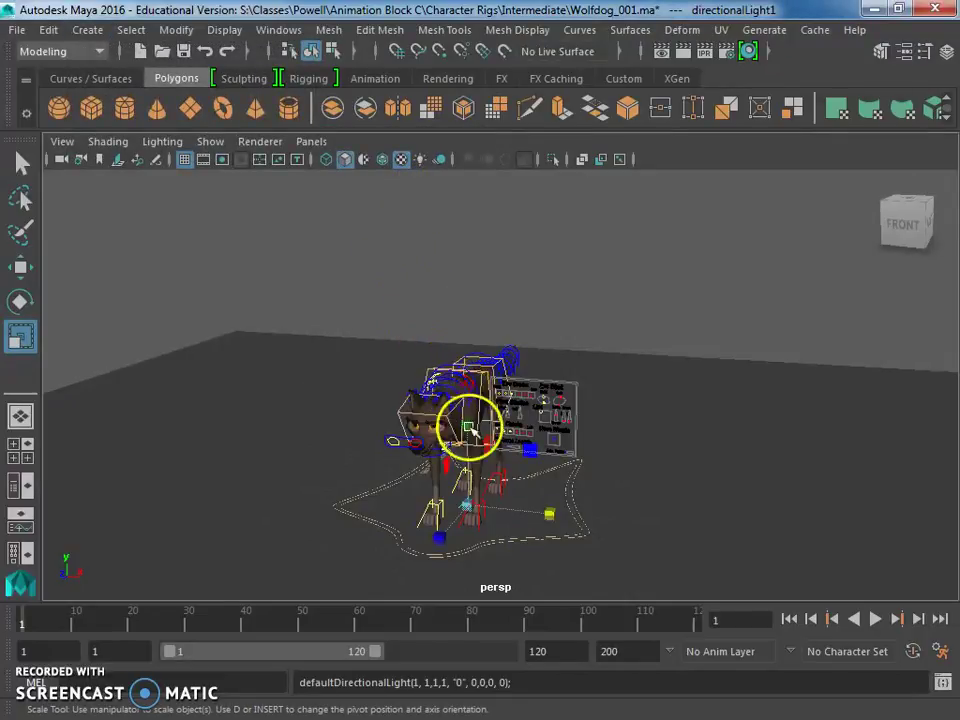
Raise the directional light above the wolf to about 14.2 cm in Y.
{"action": "left_click", "coordinate": [20, 268]}
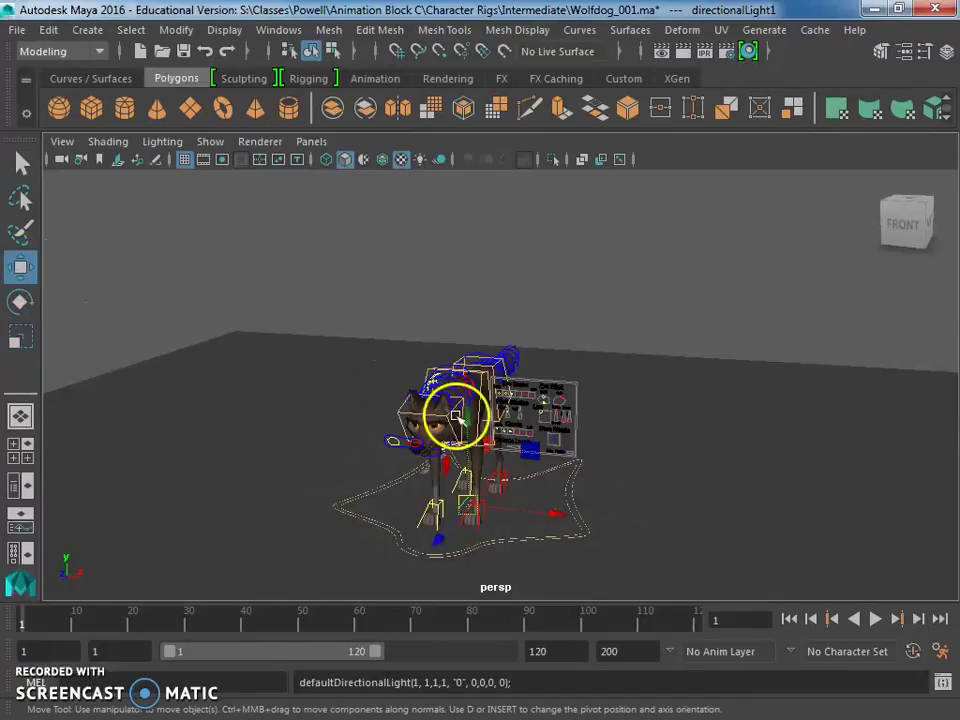
{"action": "left_click_drag", "start_coordinate": [470, 424], "coordinate": [478, 192]}
{"action": "left_click_drag", "start_coordinate": [561, 291], "coordinate": [562, 292]}
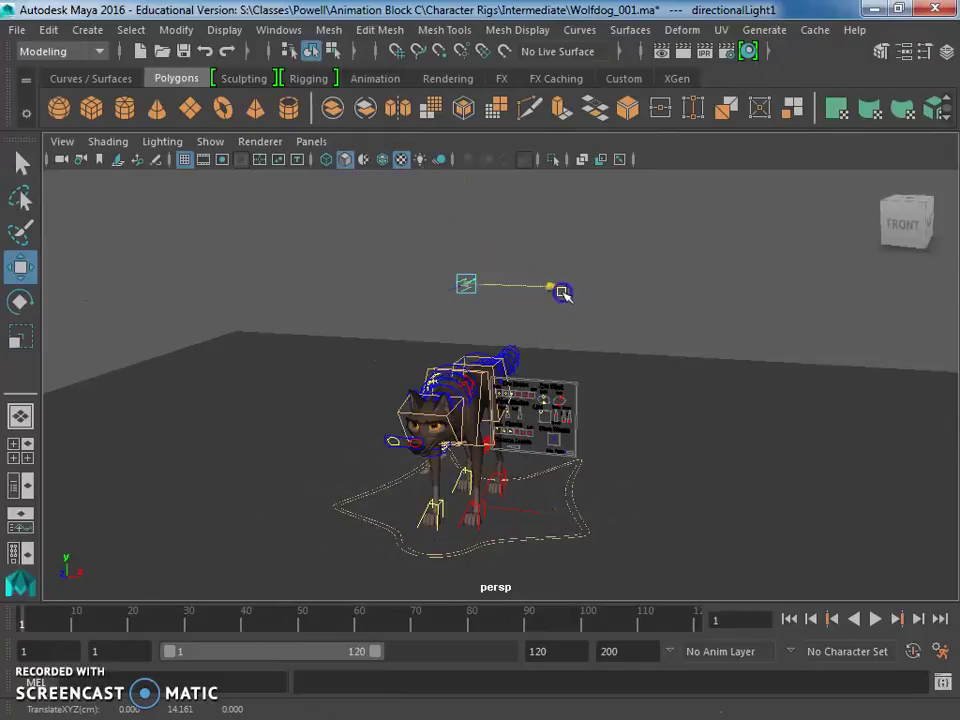
Examine the directional light's arrows up close to see which way it points relative to the wolf.
{"action": "left_click_drag", "start_coordinate": [253, 274], "coordinate": [186, 277], "text": "alt"}
{"action": "scroll", "coordinate": [200, 266], "scroll_direction": "up", "scroll_amount": 3}
{"action": "middle_click_drag", "start_coordinate": [204, 264], "coordinate": [370, 366], "text": "alt"}
{"action": "scroll", "coordinate": [369, 358], "scroll_direction": "up", "scroll_amount": 4}
{"action": "middle_click_drag", "start_coordinate": [353, 312], "coordinate": [403, 374], "text": "alt"}
{"action": "scroll", "coordinate": [404, 374], "scroll_direction": "up", "scroll_amount": 5}
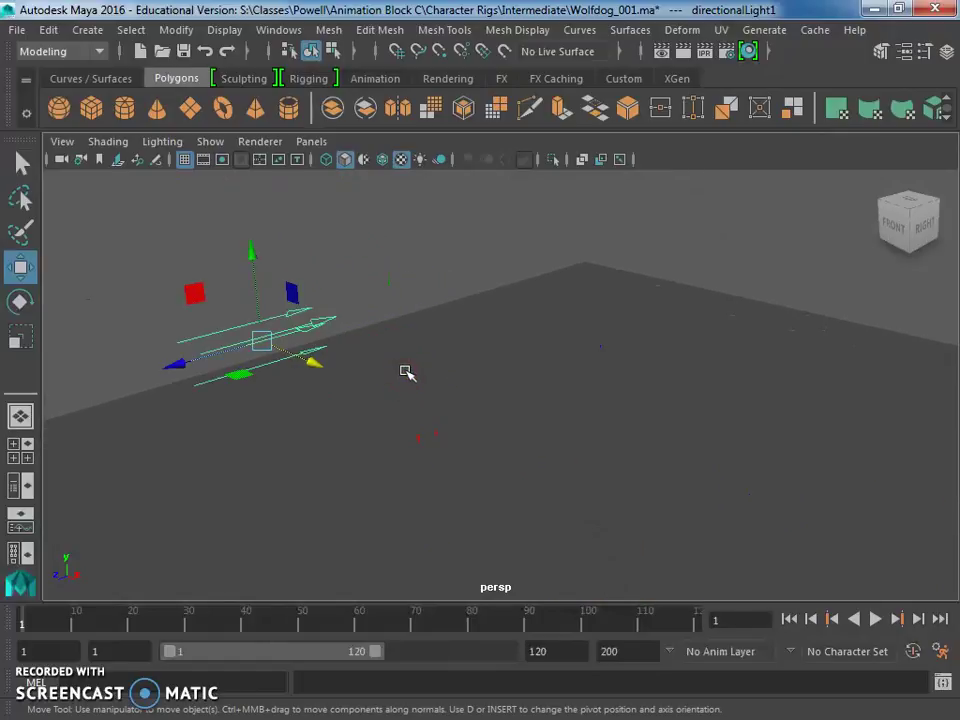
{"action": "scroll", "coordinate": [295, 342], "scroll_direction": "up", "scroll_amount": 1}
{"action": "middle_click_drag", "start_coordinate": [288, 346], "coordinate": [390, 362], "text": "alt"}
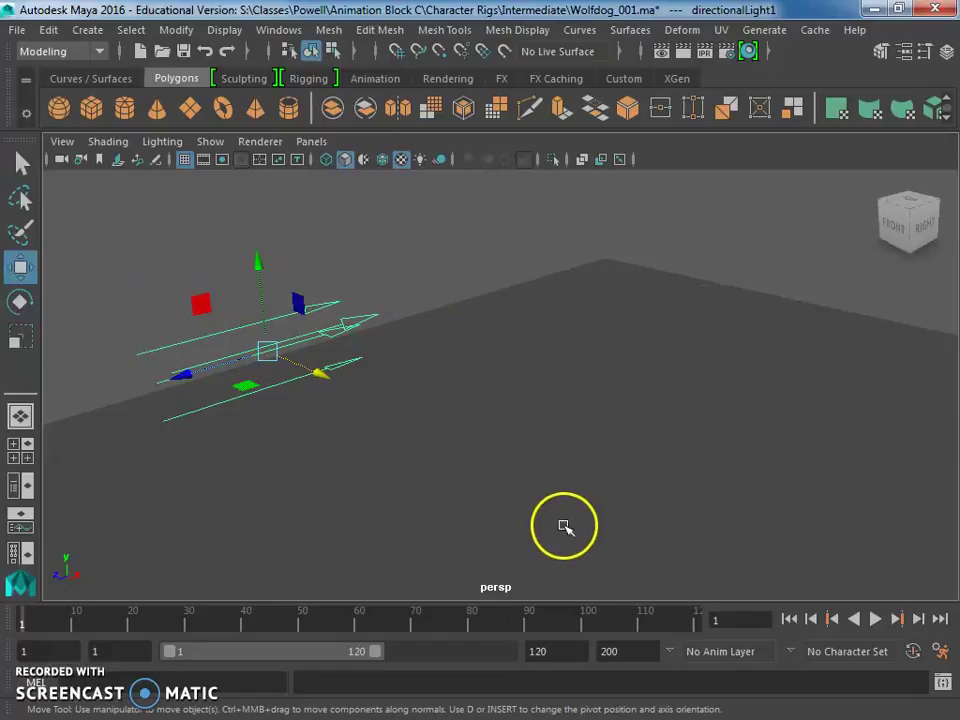
{"action": "scroll", "coordinate": [564, 520], "scroll_direction": "down", "scroll_amount": 5}
{"action": "scroll", "coordinate": [493, 403], "scroll_direction": "down", "scroll_amount": 5}
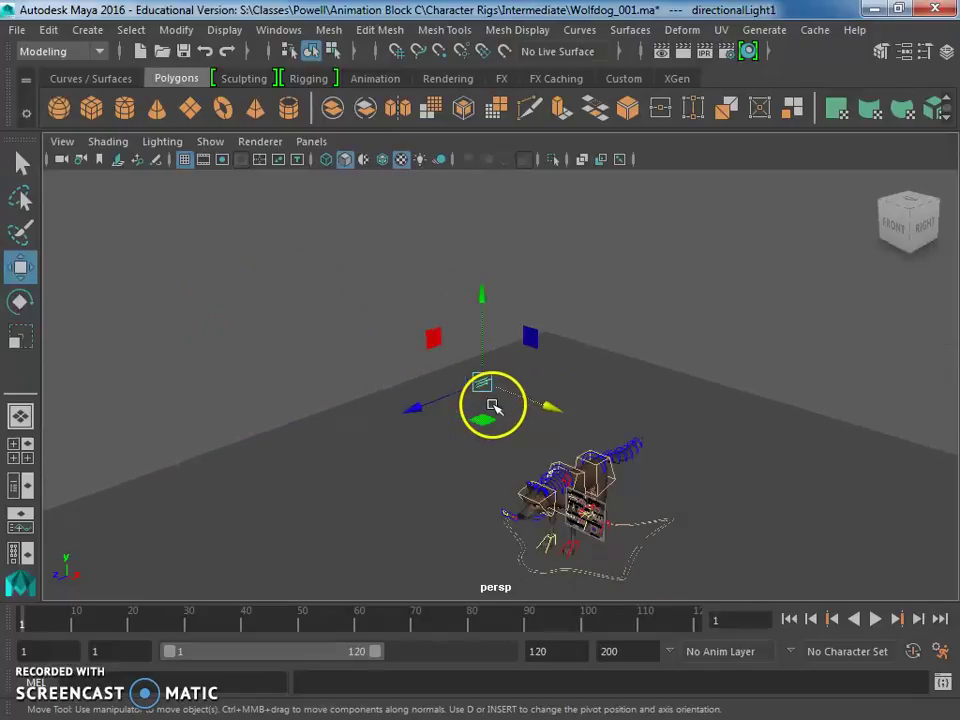
Move the directional light in front of the wolf to about X 5.1 and Z 26.6, and tilt it to about -10 degrees around X.
{"action": "left_click_drag", "start_coordinate": [545, 440], "coordinate": [429, 484], "text": "alt"}
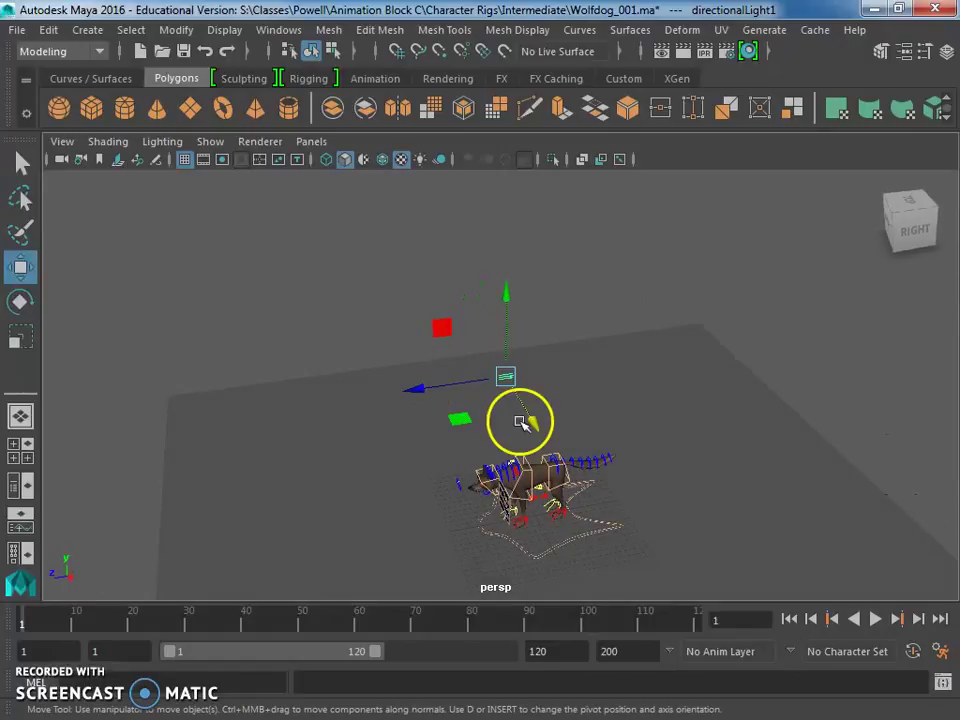
{"action": "left_click_drag", "start_coordinate": [525, 426], "coordinate": [457, 466]}
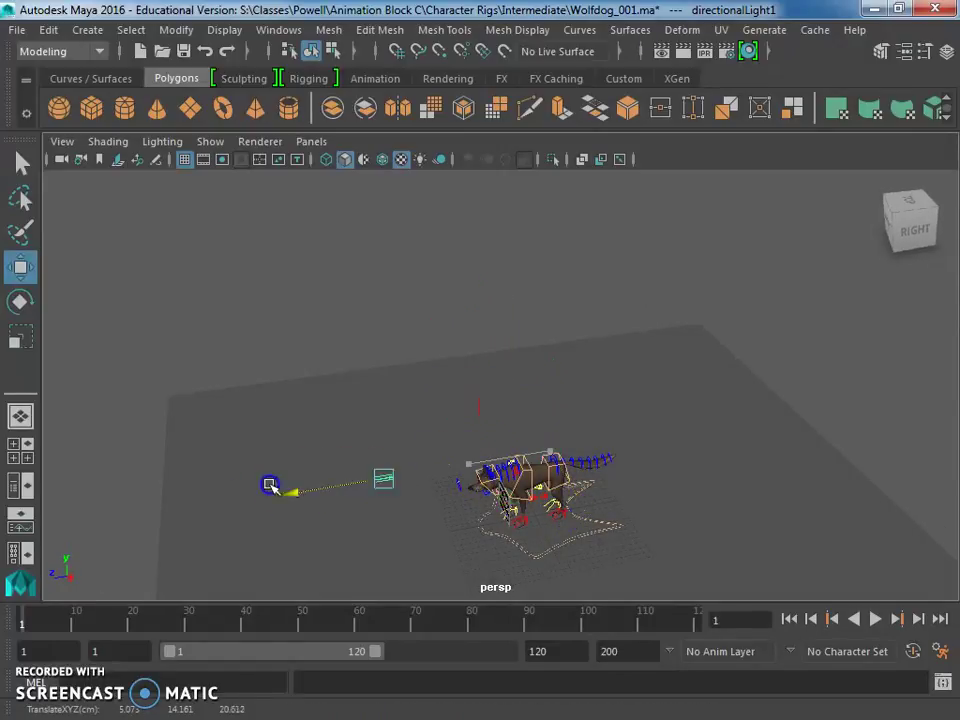
{"action": "left_click_drag", "start_coordinate": [225, 486], "coordinate": [225, 486]}
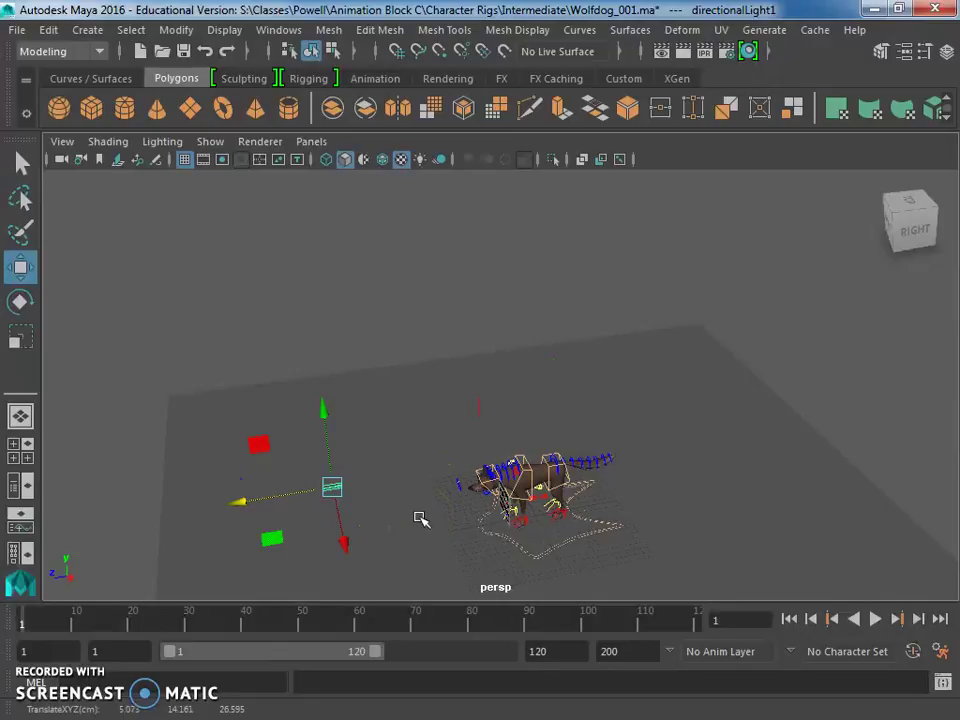
{"action": "key", "text": "e"}
{"action": "mouse_move", "coordinate": [362, 434]}
{"action": "left_mouse_down"}
{"action": "mouse_move", "coordinate": [352, 410]}
{"action": "mouse_move", "coordinate": [369, 425]}
{"action": "left_mouse_up"}
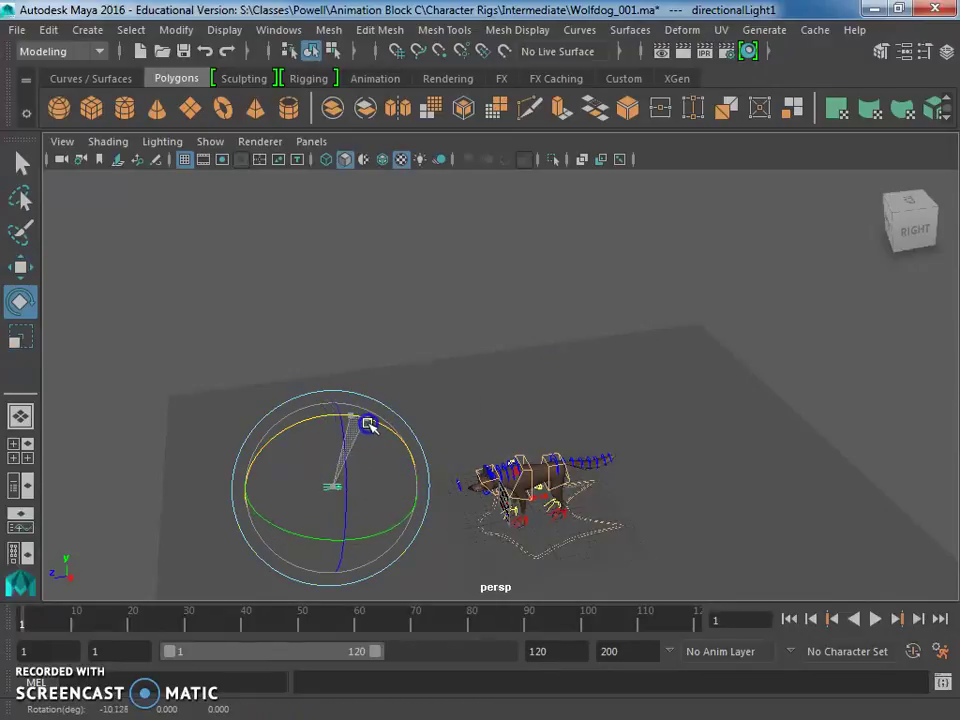
Move the directional light farther forward and higher, and tilt it down toward the wolf to about -34 degrees around X.
{"action": "key", "text": "w"}
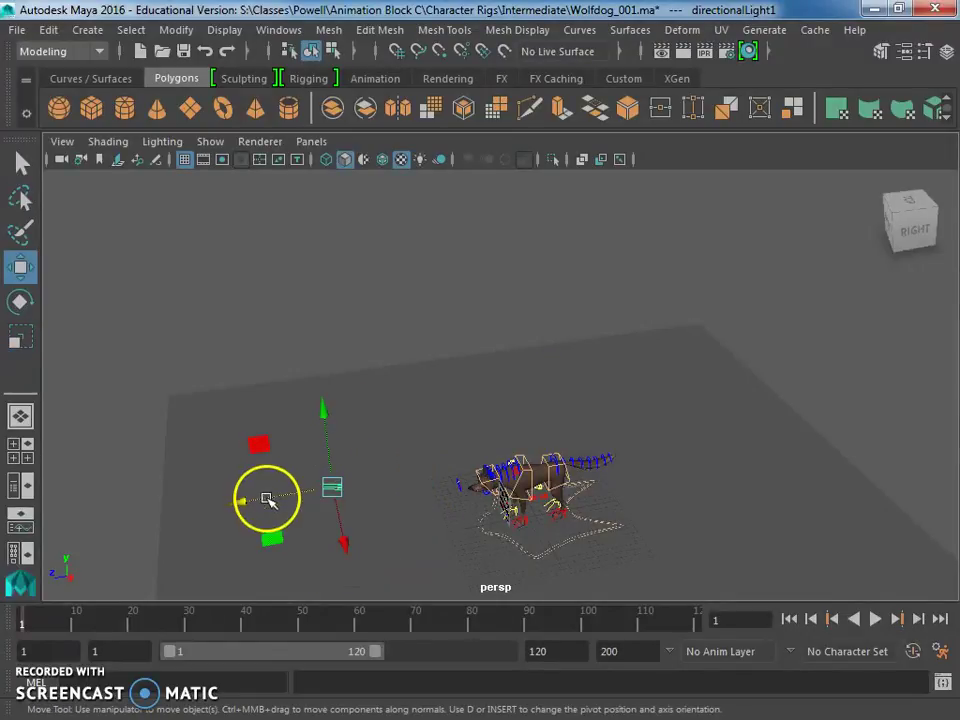
{"action": "left_click_drag", "start_coordinate": [264, 501], "coordinate": [125, 512]}
{"action": "left_click_drag", "start_coordinate": [174, 440], "coordinate": [130, 195]}
{"action": "key", "text": "e"}
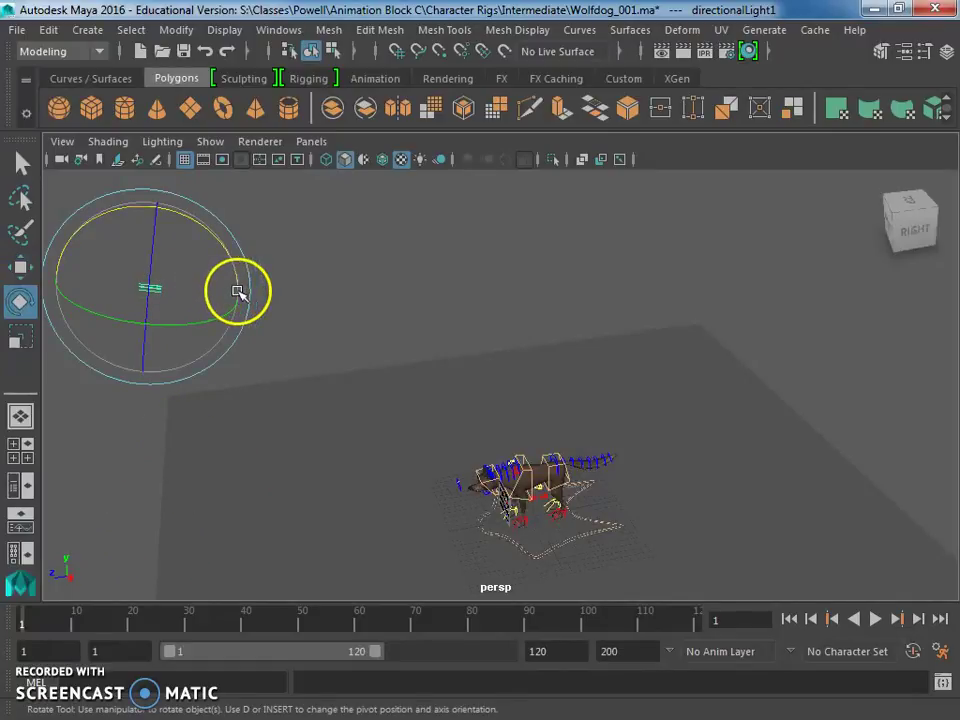
{"action": "left_click_drag", "start_coordinate": [236, 289], "coordinate": [242, 313]}
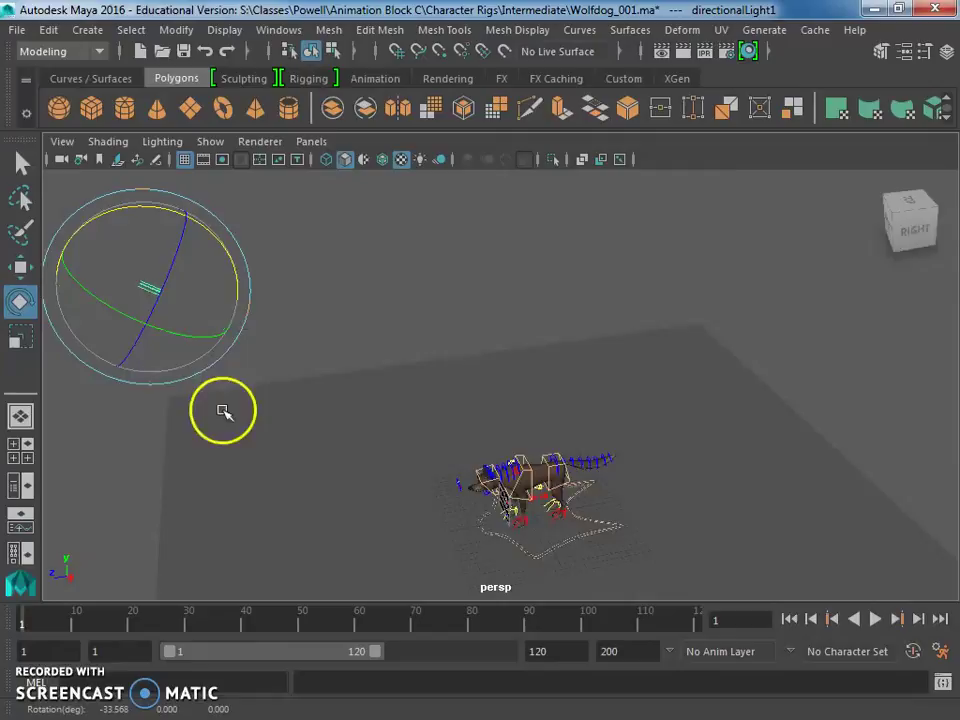
{"action": "left_click_drag", "start_coordinate": [223, 411], "coordinate": [343, 388], "text": "alt"}
{"action": "scroll", "coordinate": [577, 484], "scroll_direction": "up", "scroll_amount": 4}
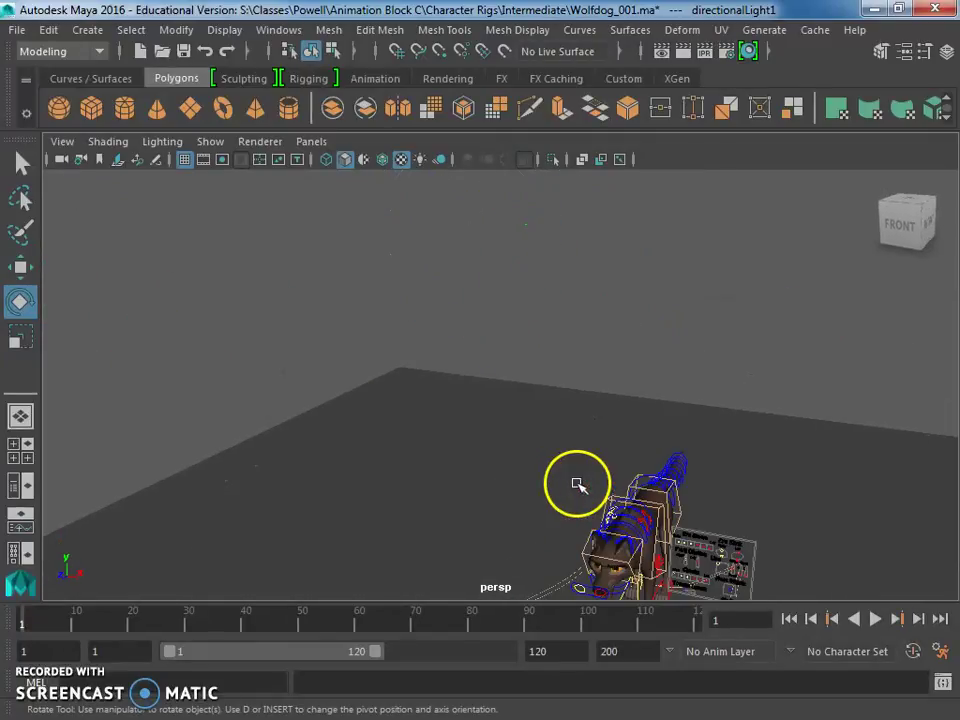
Light the viewport with all scene lights and frame the wolf up close.
{"action": "middle_click_drag", "start_coordinate": [577, 484], "coordinate": [536, 242], "text": "alt"}
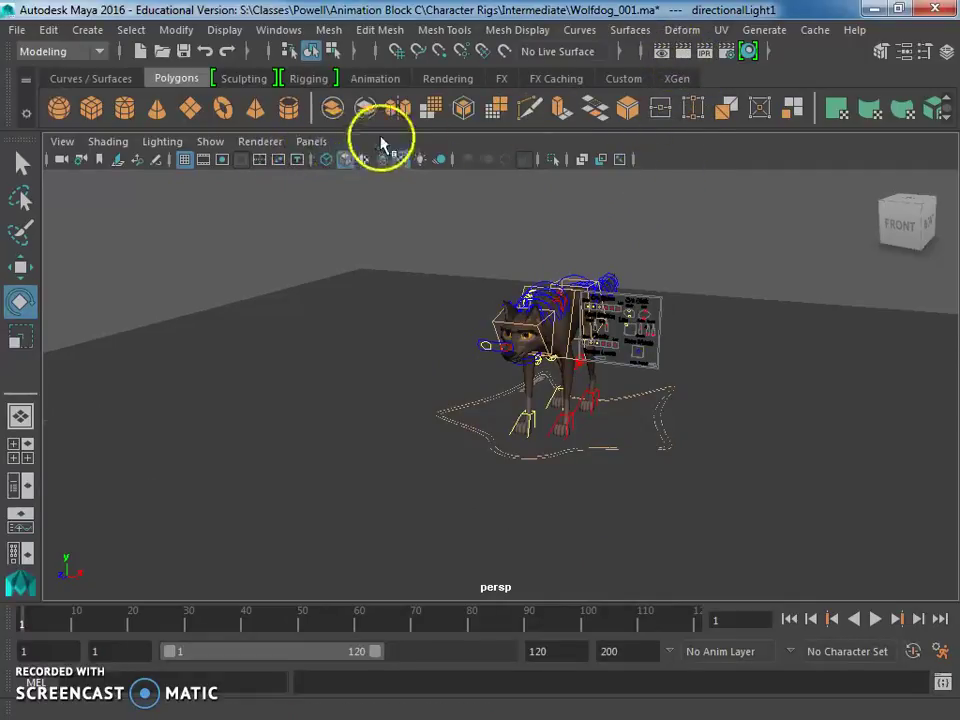
{"action": "left_click", "coordinate": [420, 157]}
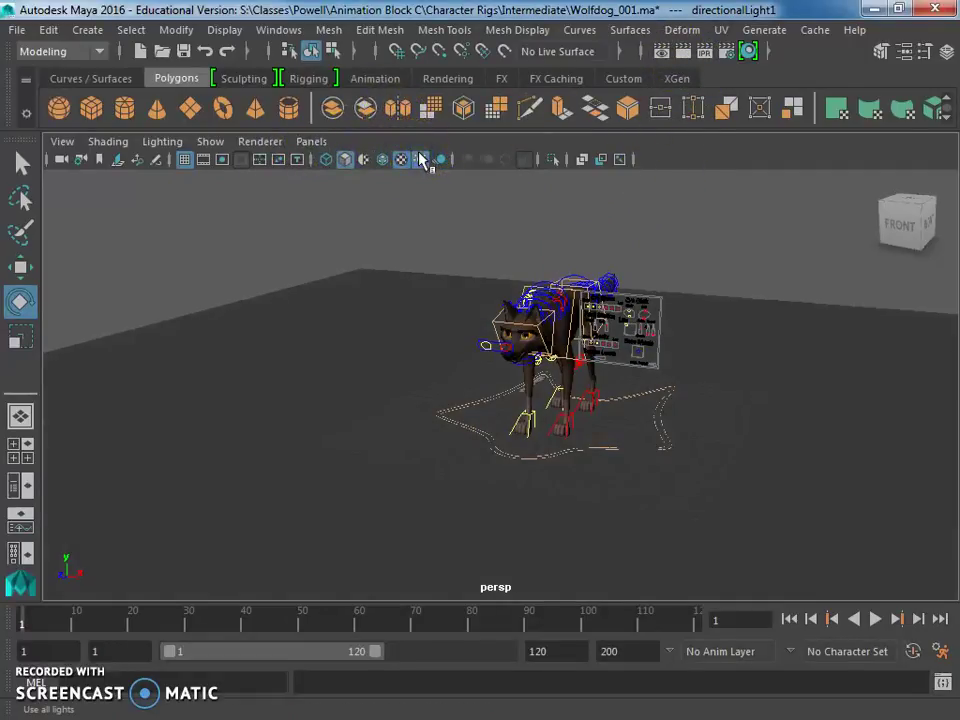
{"action": "left_click", "coordinate": [422, 160]}
{"action": "left_click", "coordinate": [421, 160]}
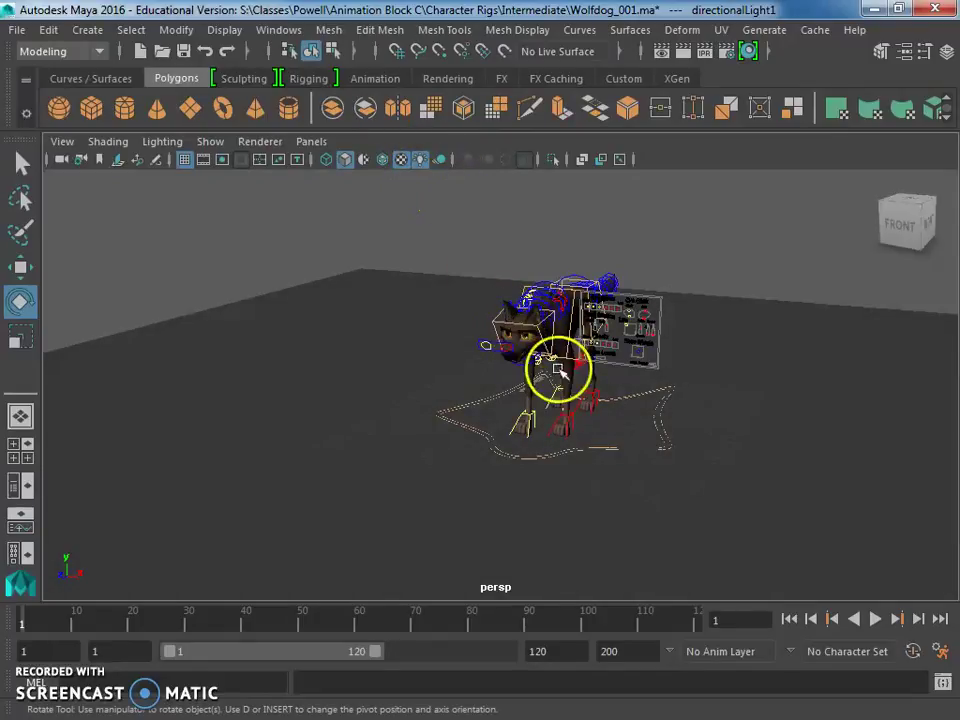
{"action": "scroll", "coordinate": [559, 368], "scroll_direction": "up", "scroll_amount": 3}
{"action": "scroll", "coordinate": [601, 308], "scroll_direction": "down", "scroll_amount": 1}
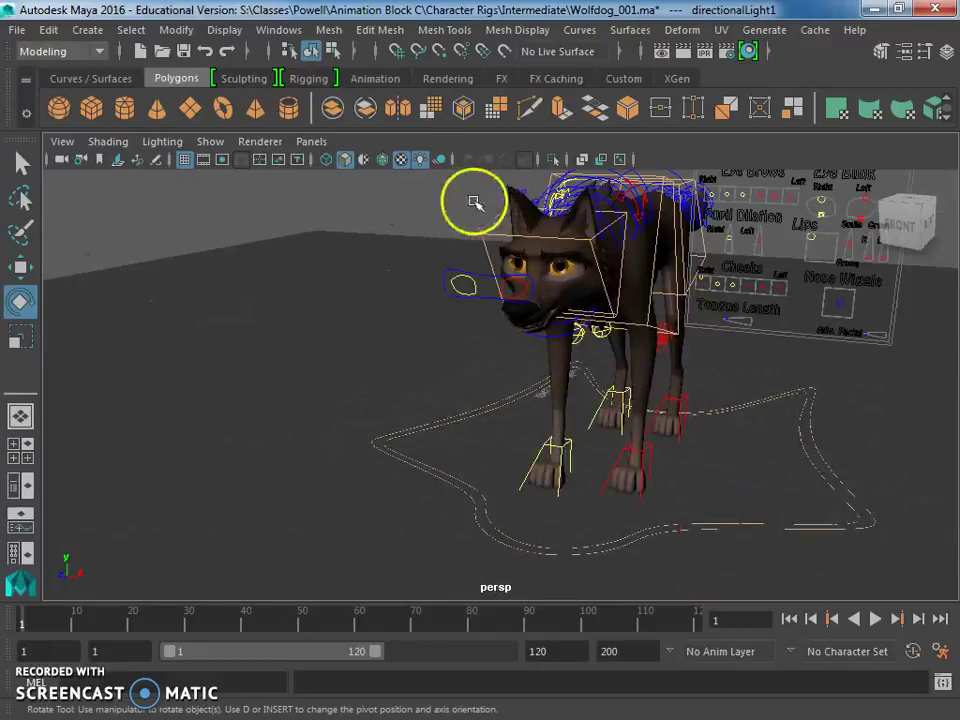
Switch the viewport's scene lighting off and on again to compare how the wolf is lit.
{"action": "left_click", "coordinate": [421, 163]}
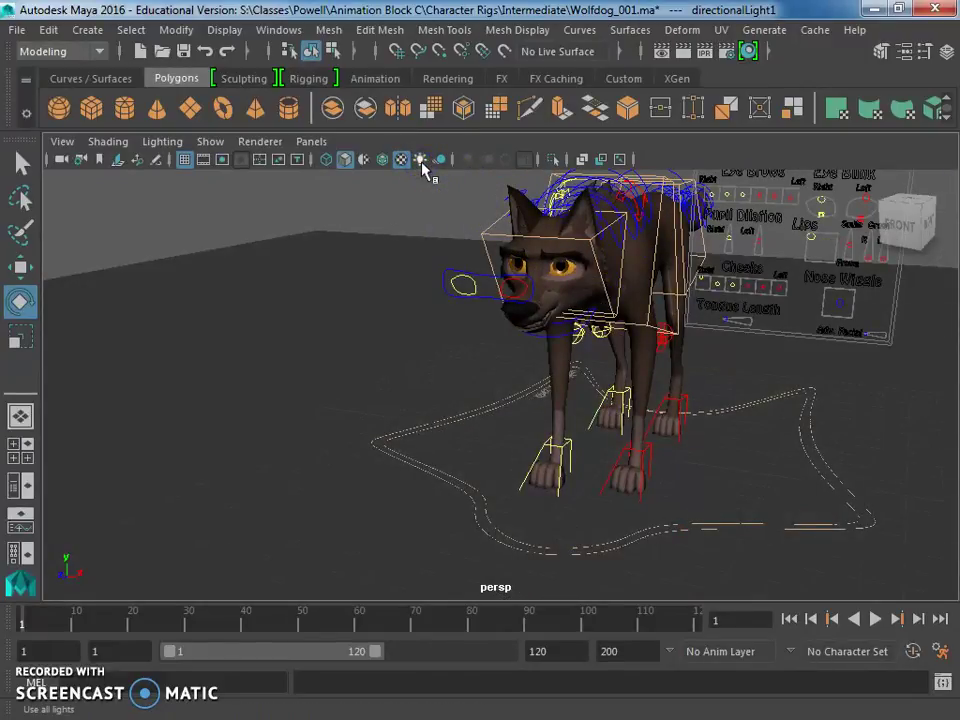
{"action": "left_click", "coordinate": [421, 161]}
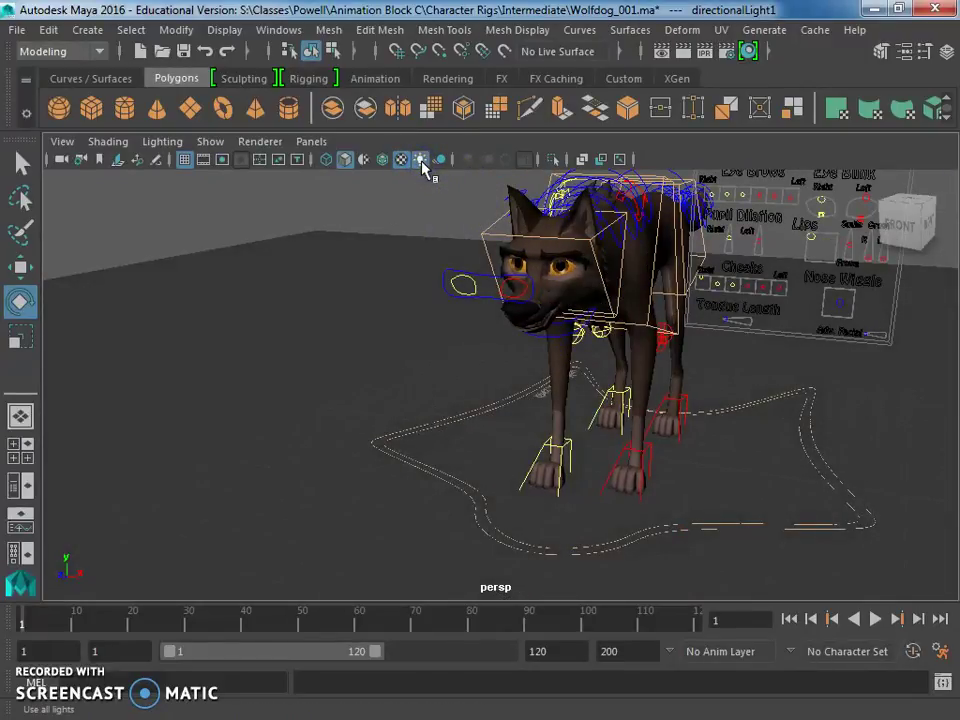
{"action": "left_click", "coordinate": [668, 325]}
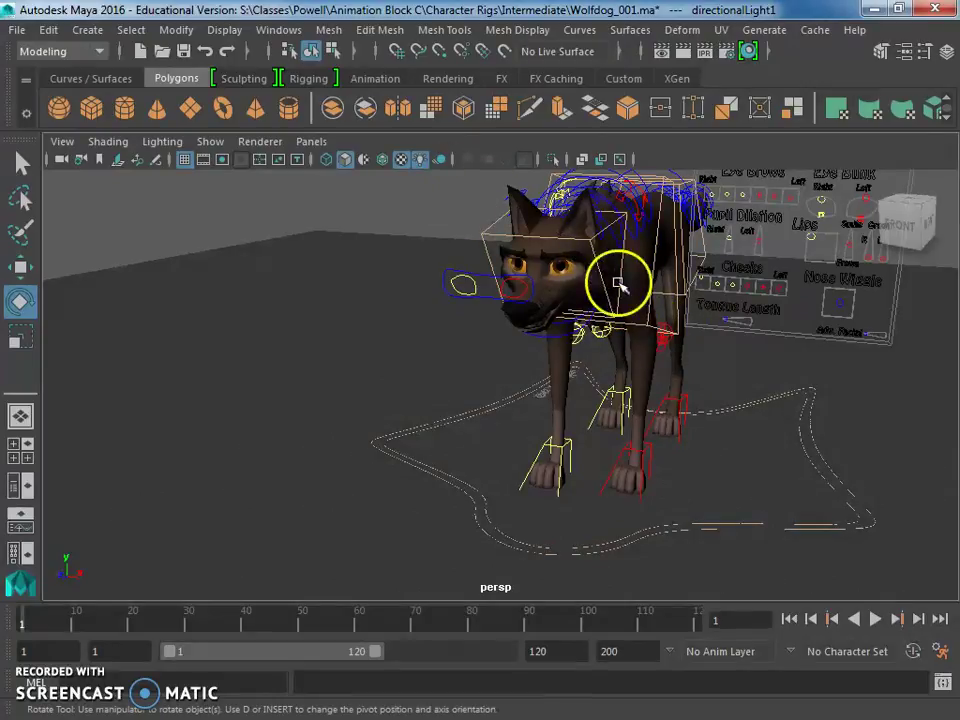
Create a second directional light and raise it above the wolf to about 12.5 cm in Y.
{"action": "scroll", "coordinate": [549, 257], "scroll_direction": "down", "scroll_amount": 6}
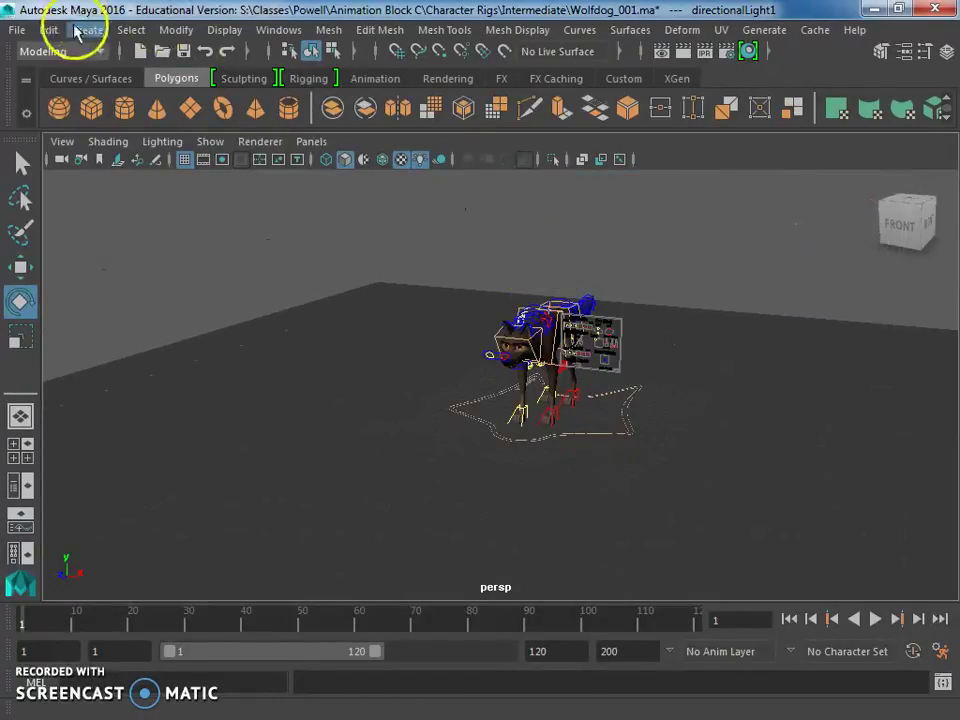
{"action": "scroll", "coordinate": [454, 336], "scroll_direction": "down", "scroll_amount": 3}
{"action": "left_click", "coordinate": [87, 29]}
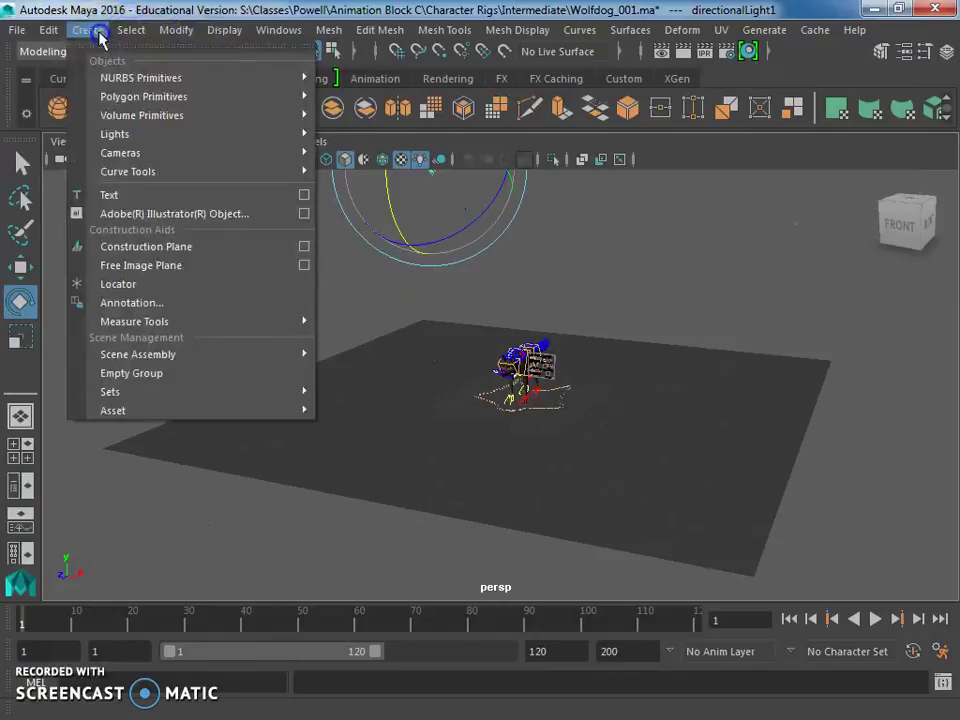
{"action": "mouse_move", "coordinate": [140, 143]}
{"action": "left_click", "coordinate": [352, 168]}
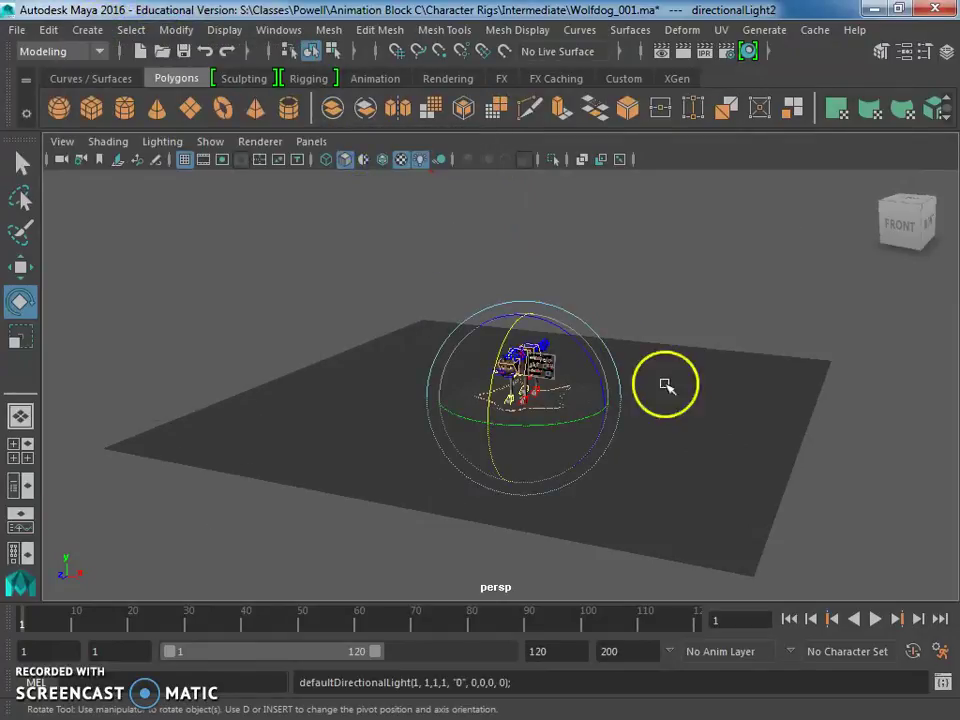
{"action": "key", "text": "w"}
{"action": "left_click_drag", "start_coordinate": [546, 321], "coordinate": [524, 236]}
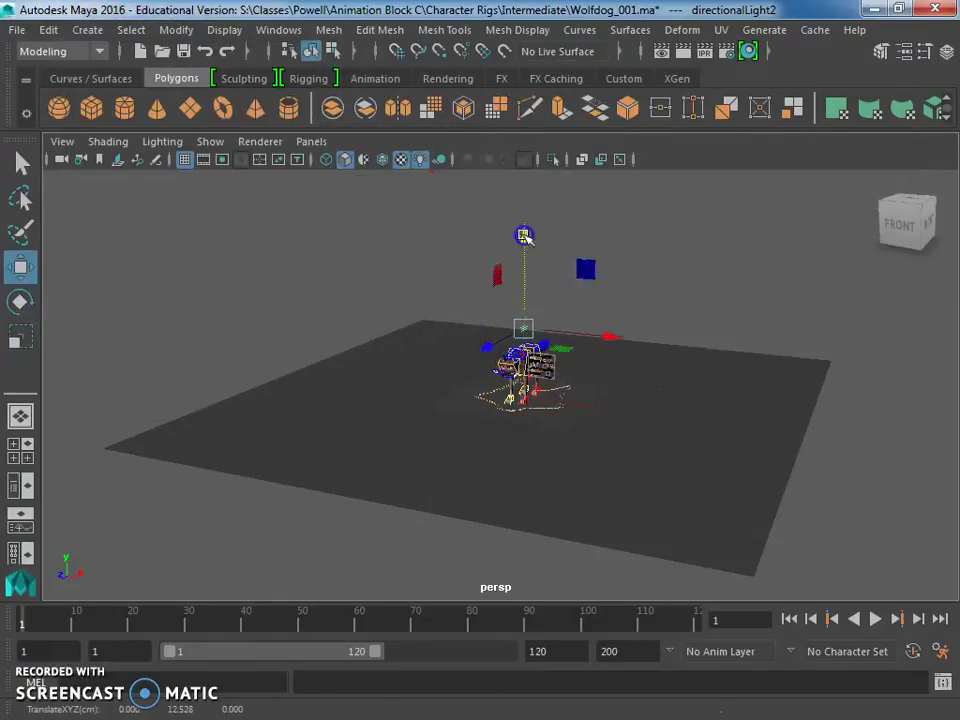
Place the second directional light in front of the wolf at about Z 16.1, lowered to about Y 6.0.
{"action": "scroll", "coordinate": [612, 330], "scroll_direction": "up", "scroll_amount": 3}
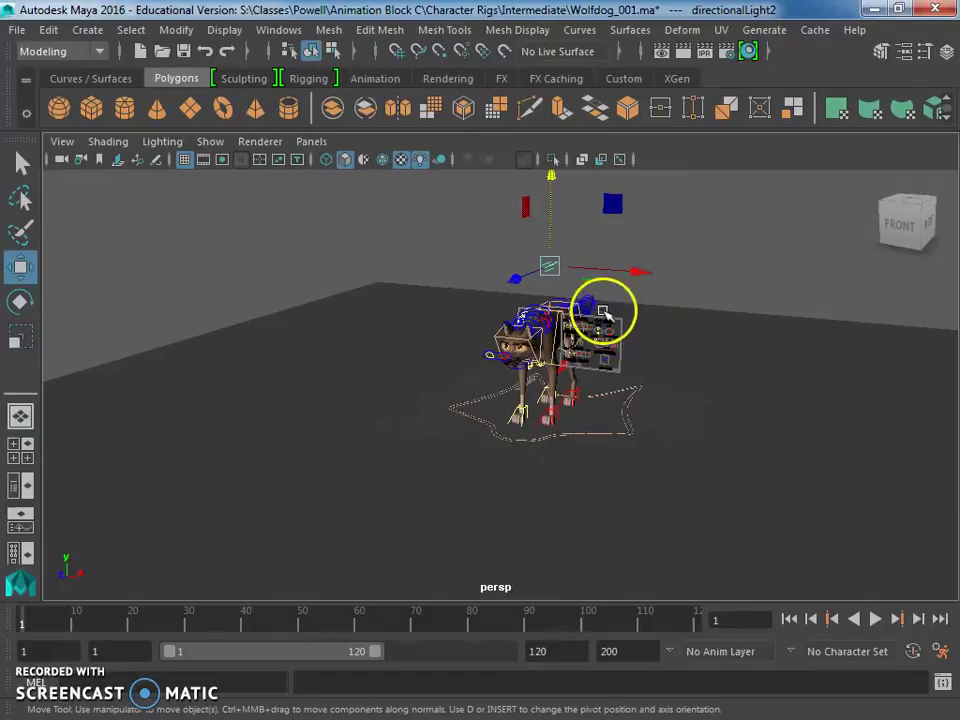
{"action": "left_click_drag", "start_coordinate": [508, 284], "coordinate": [373, 341]}
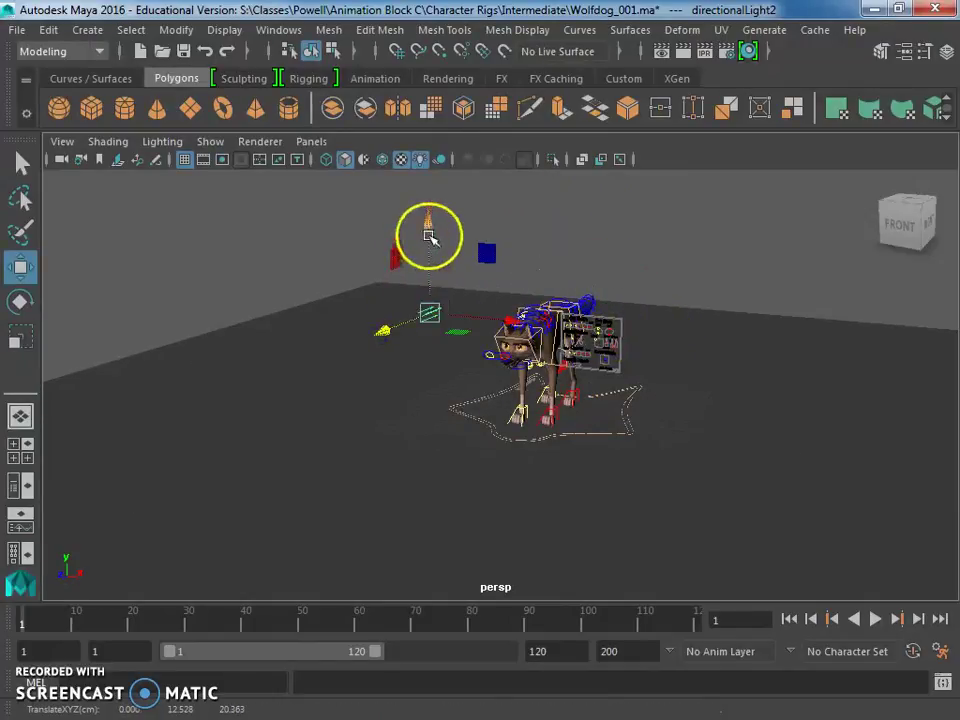
{"action": "left_click_drag", "start_coordinate": [428, 232], "coordinate": [432, 323]}
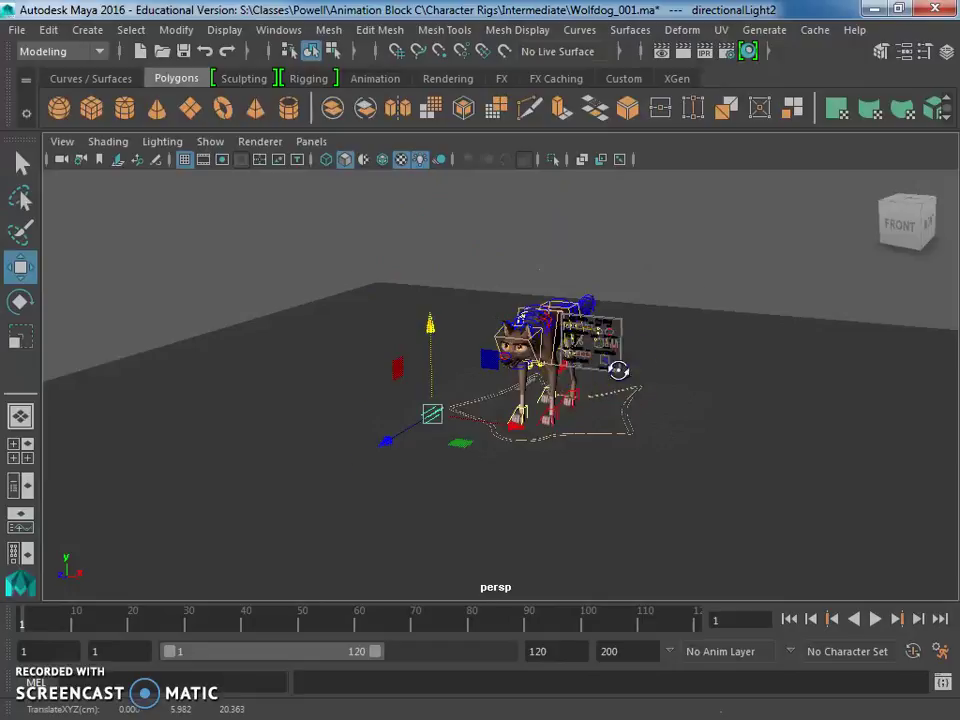
{"action": "left_click_drag", "start_coordinate": [617, 369], "coordinate": [490, 366], "text": "alt"}
{"action": "scroll", "coordinate": [318, 395], "scroll_direction": "up", "scroll_amount": 2}
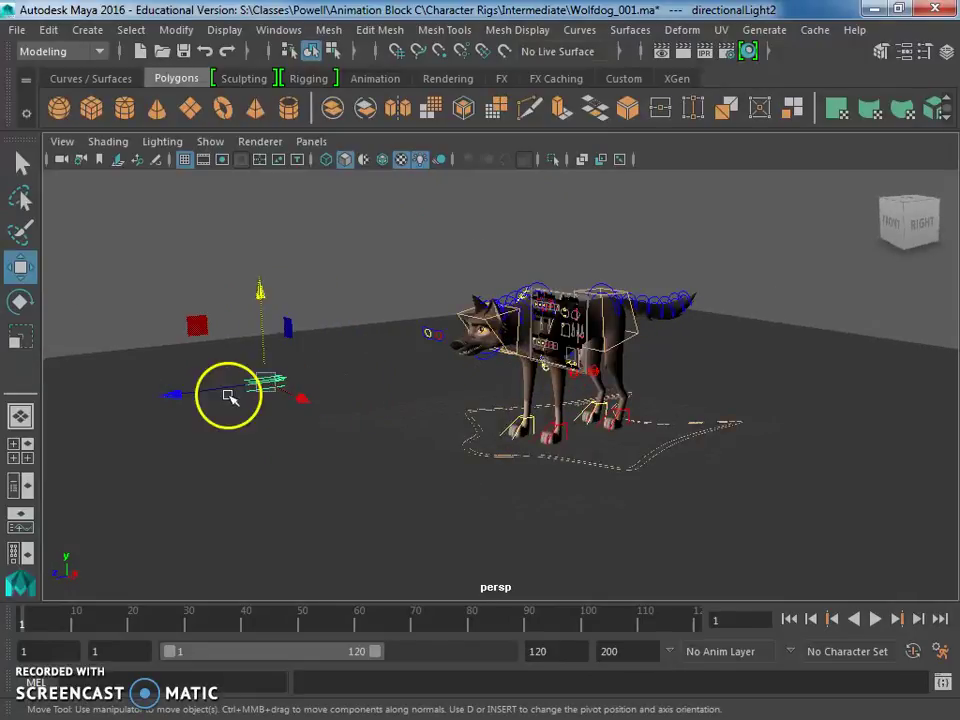
{"action": "left_click_drag", "start_coordinate": [181, 393], "coordinate": [266, 379]}
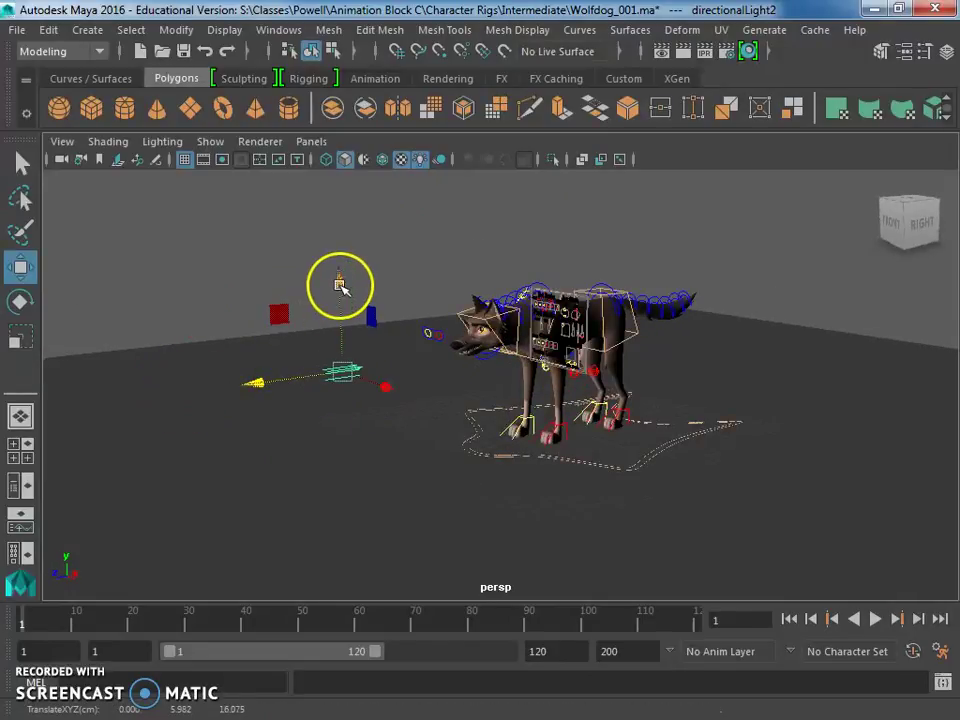
Raise the second directional light to about Y 13.9 and move it out to the wolf's negative X side, beyond about X -28.9.
{"action": "left_click_drag", "start_coordinate": [340, 285], "coordinate": [343, 201]}
{"action": "scroll", "coordinate": [388, 274], "scroll_direction": "down", "scroll_amount": 3}
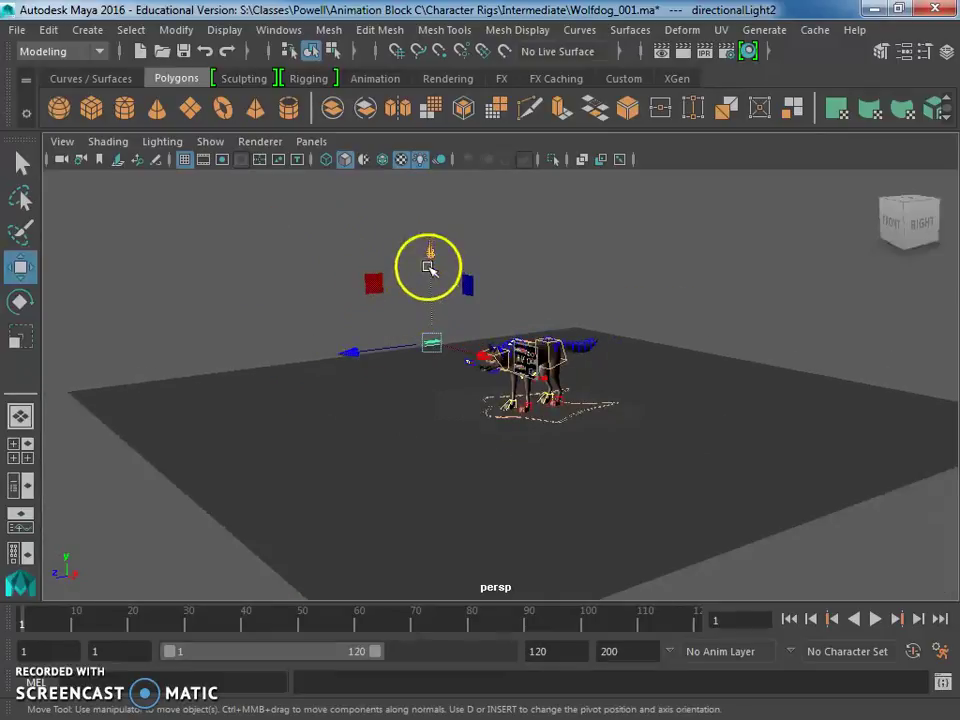
{"action": "left_click_drag", "start_coordinate": [430, 256], "coordinate": [433, 180]}
{"action": "left_click_drag", "start_coordinate": [501, 344], "coordinate": [548, 330], "text": "alt"}
{"action": "left_click_drag", "start_coordinate": [360, 332], "coordinate": [420, 379], "text": "alt"}
{"action": "left_click", "coordinate": [296, 280]}
{"action": "left_click_drag", "start_coordinate": [296, 280], "coordinate": [304, 335]}
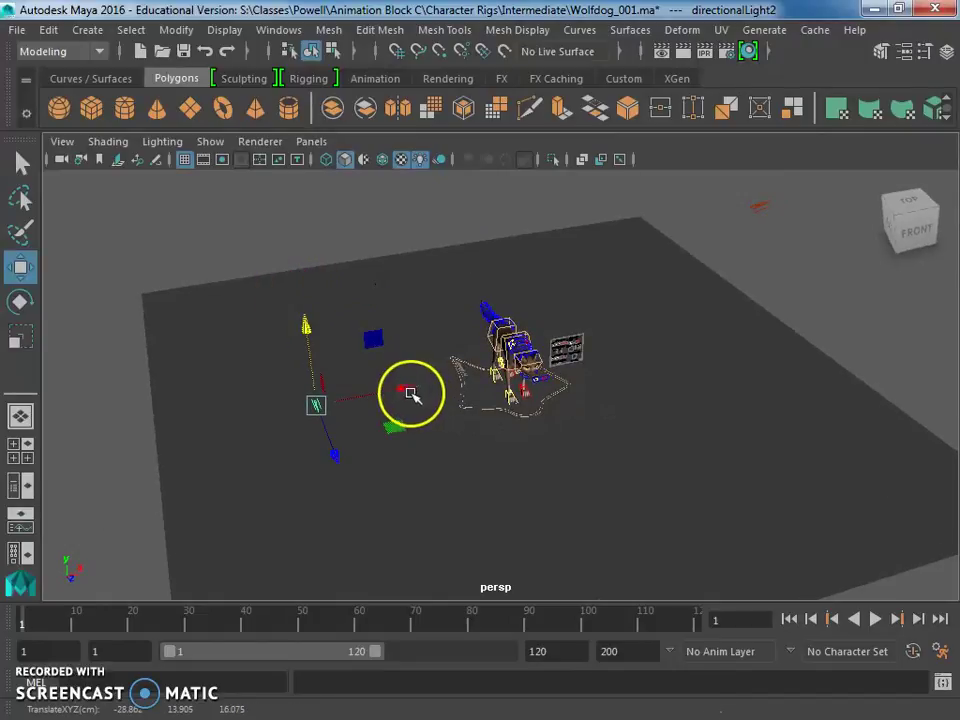
{"action": "left_click_drag", "start_coordinate": [410, 393], "coordinate": [310, 438]}
Turn the second directional light toward the wolf to about -26 degrees around Y.
{"action": "key", "text": "e"}
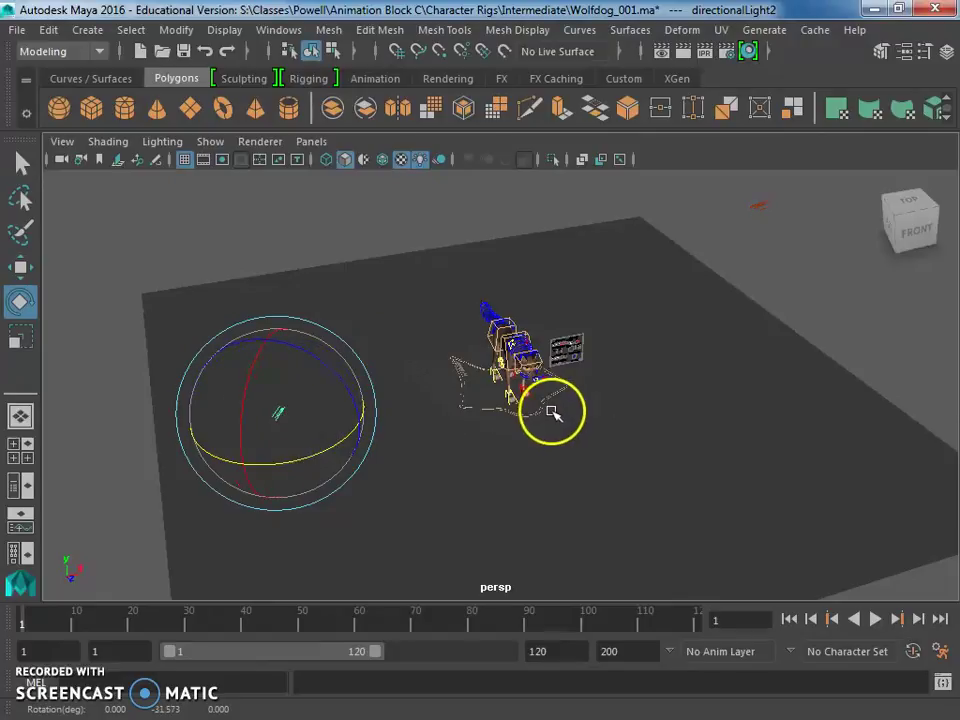
{"action": "scroll", "coordinate": [556, 409], "scroll_direction": "up", "scroll_amount": 3}
{"action": "mouse_move", "coordinate": [137, 465]}
{"action": "left_mouse_down"}
{"action": "mouse_move", "coordinate": [111, 469]}
{"action": "mouse_move", "coordinate": [163, 435]}
{"action": "mouse_move", "coordinate": [107, 459]}
{"action": "mouse_move", "coordinate": [135, 448]}
{"action": "mouse_move", "coordinate": [184, 399]}
{"action": "mouse_move", "coordinate": [103, 476]}
{"action": "mouse_move", "coordinate": [120, 451]}
{"action": "mouse_move", "coordinate": [137, 436]}
{"action": "mouse_move", "coordinate": [94, 489]}
{"action": "mouse_move", "coordinate": [71, 497]}
{"action": "mouse_move", "coordinate": [140, 456]}
{"action": "left_mouse_up"}
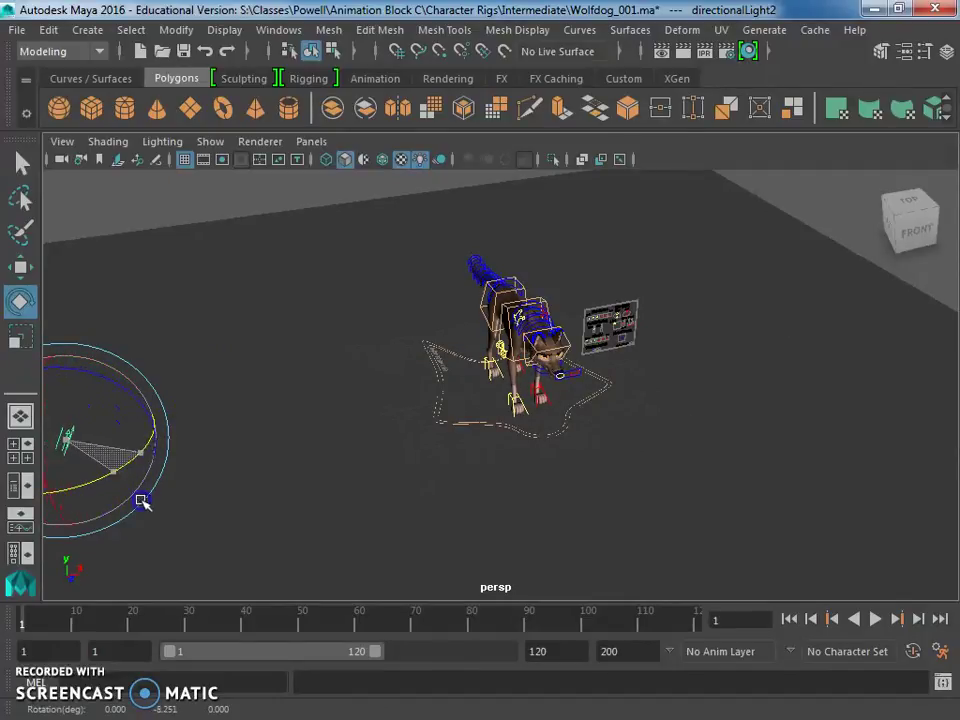
{"action": "left_click_drag", "start_coordinate": [143, 502], "coordinate": [120, 470]}
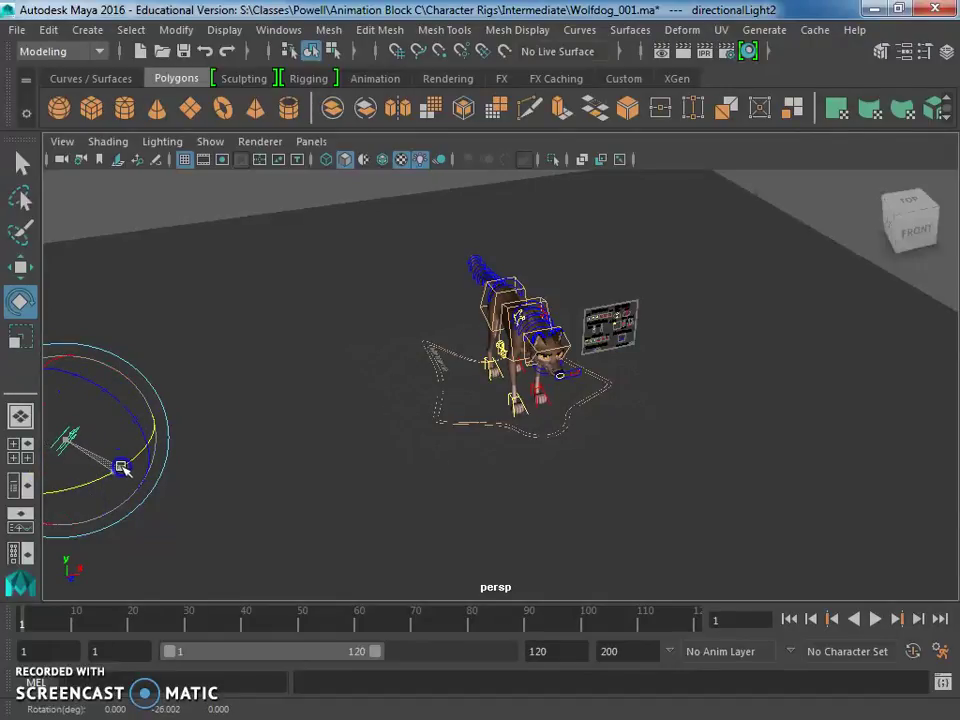
Create a third directional light and place it on the wolf's positive X side at about X 36.8 and Y 18.9.
{"action": "key", "text": "f"}
{"action": "left_click", "coordinate": [100, 32]}
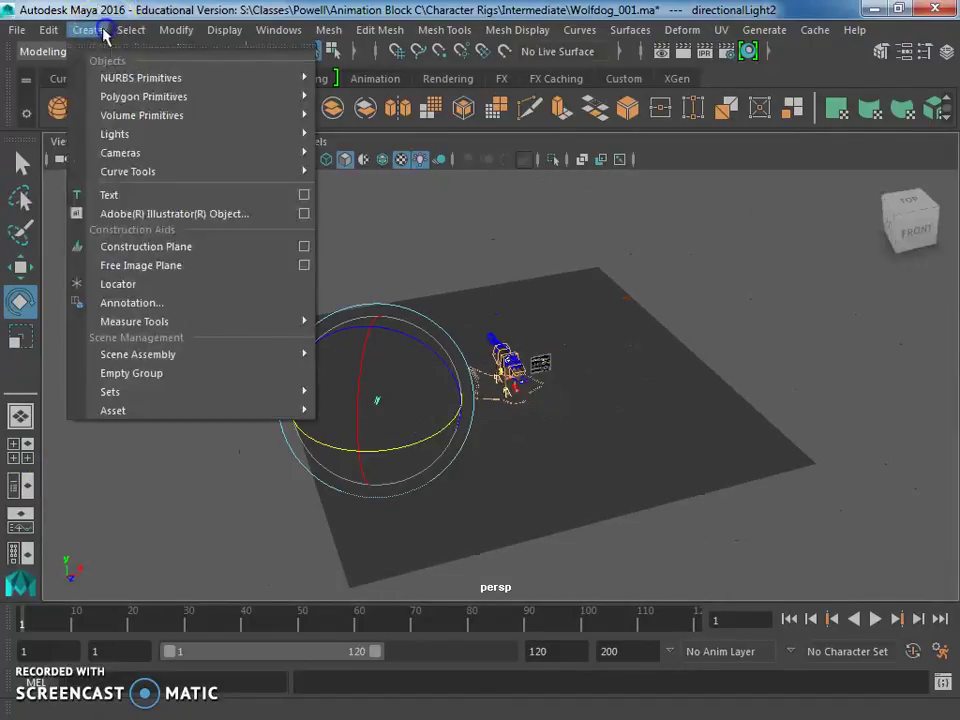
{"action": "mouse_move", "coordinate": [182, 133]}
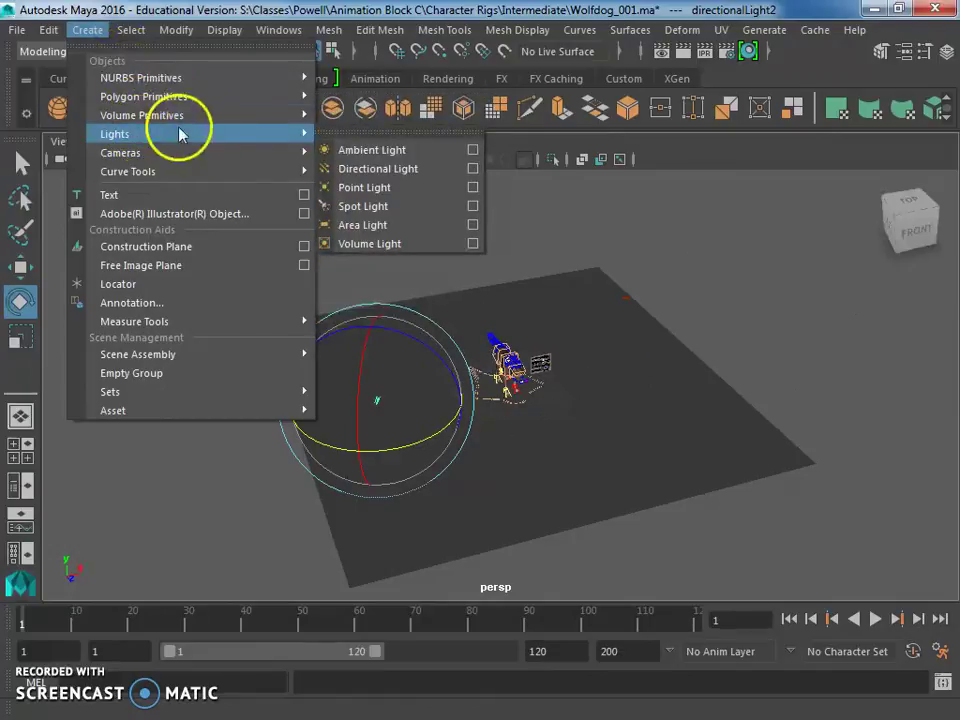
{"action": "left_click", "coordinate": [366, 168]}
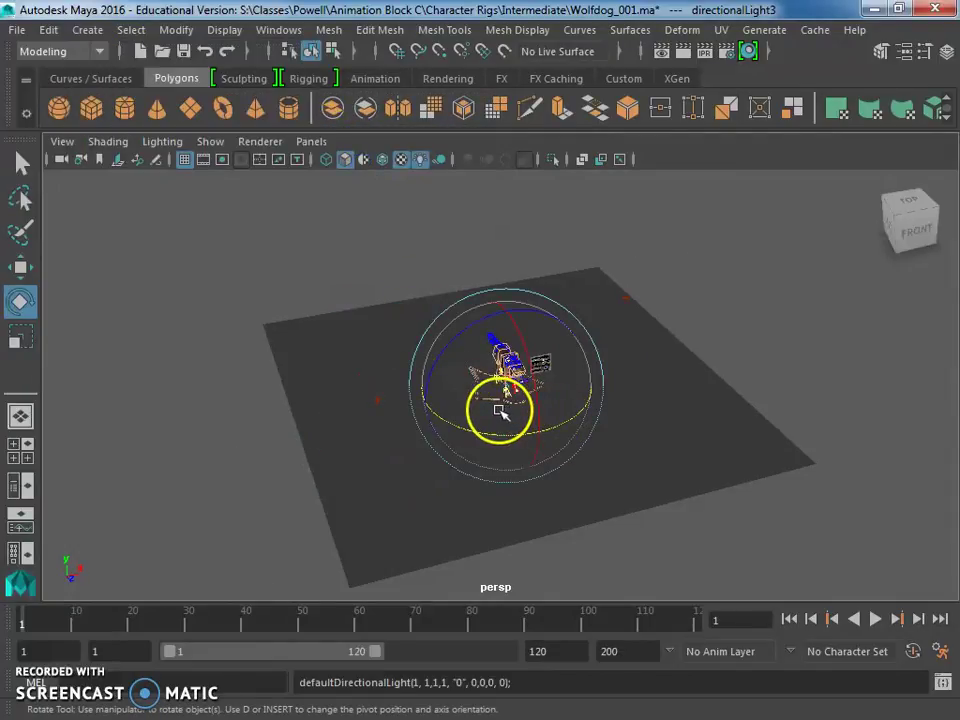
{"action": "key", "text": "w"}
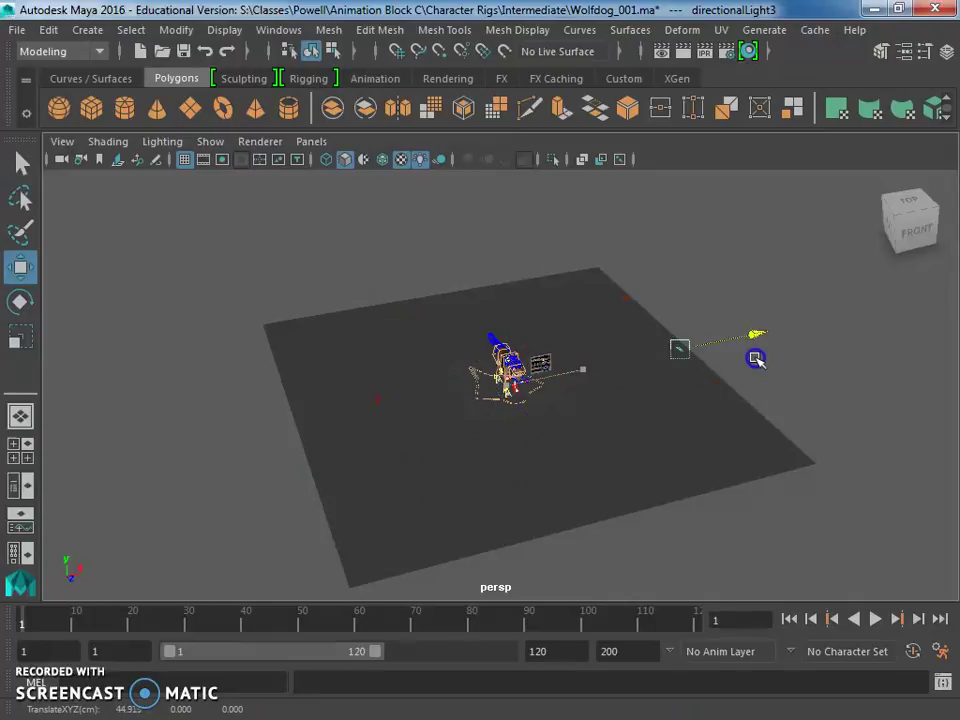
{"action": "left_click_drag", "start_coordinate": [755, 361], "coordinate": [595, 392], "text": "alt"}
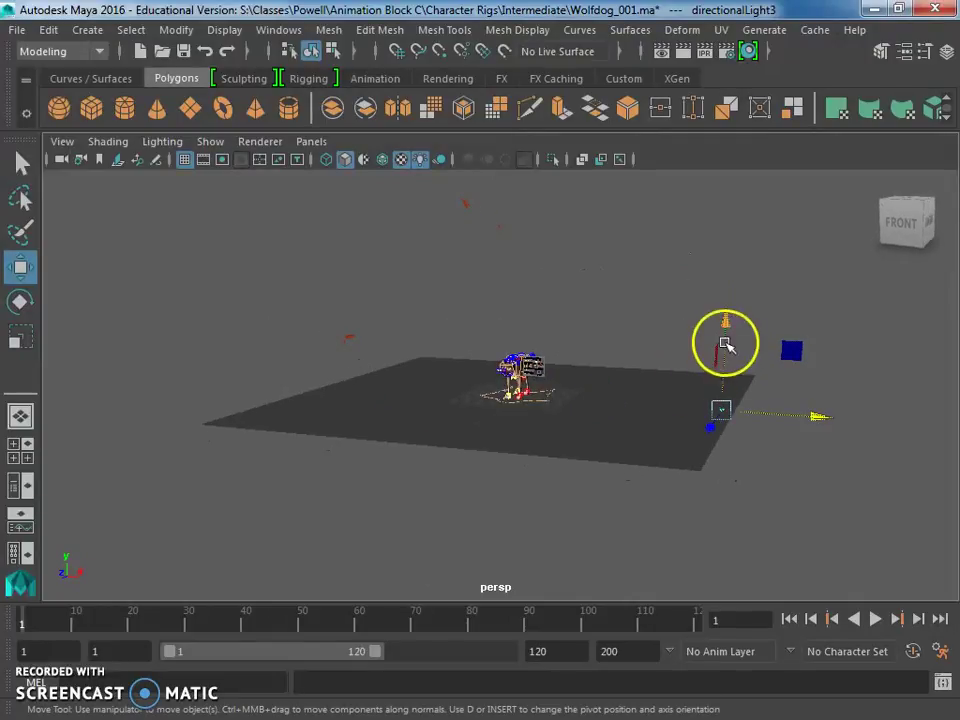
{"action": "left_click_drag", "start_coordinate": [725, 345], "coordinate": [720, 265]}
{"action": "left_click_drag", "start_coordinate": [810, 317], "coordinate": [793, 331]}
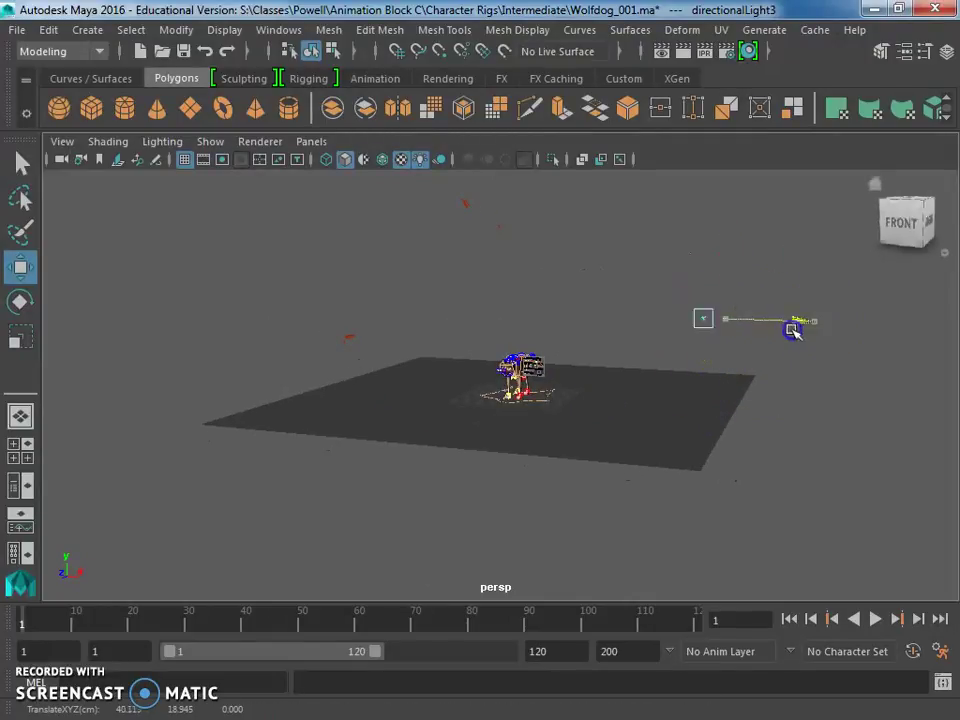
Move the third directional light forward along Z and turn it toward the wolf to about 58.5 degrees around Y.
{"action": "left_click_drag", "start_coordinate": [690, 343], "coordinate": [597, 421], "text": "alt"}
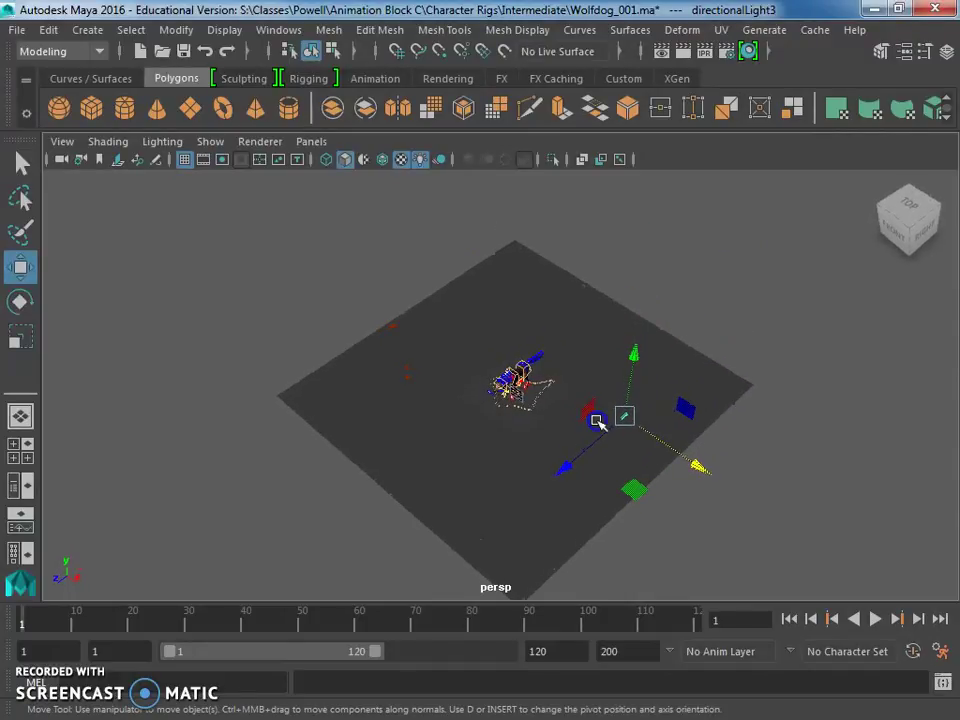
{"action": "middle_click_drag", "start_coordinate": [561, 467], "coordinate": [493, 514]}
{"action": "key", "text": "e"}
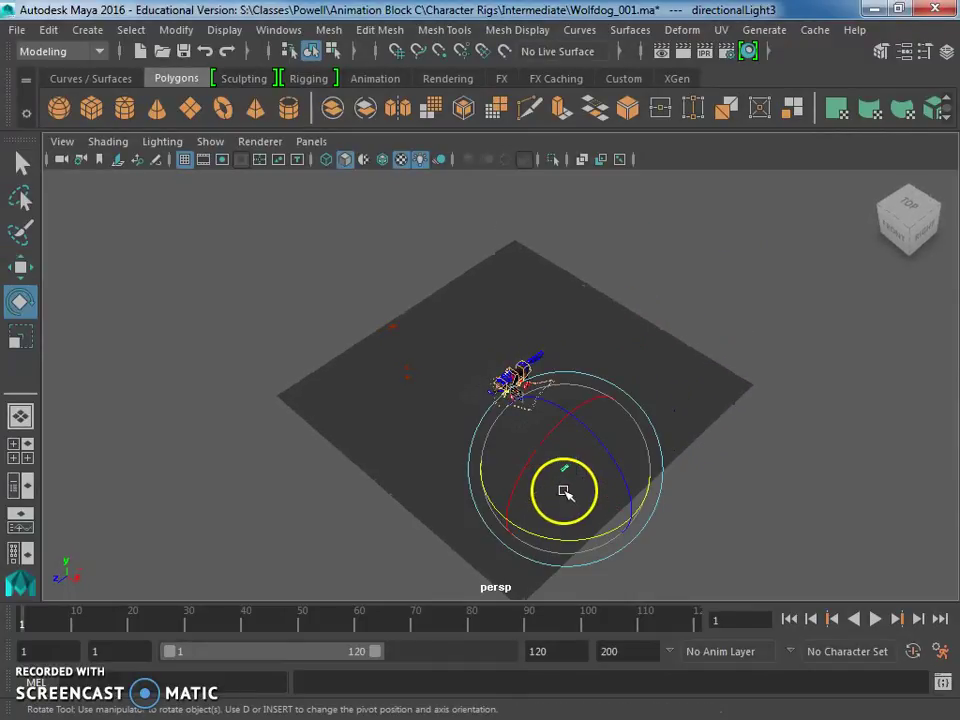
{"action": "left_click_drag", "start_coordinate": [552, 541], "coordinate": [636, 540]}
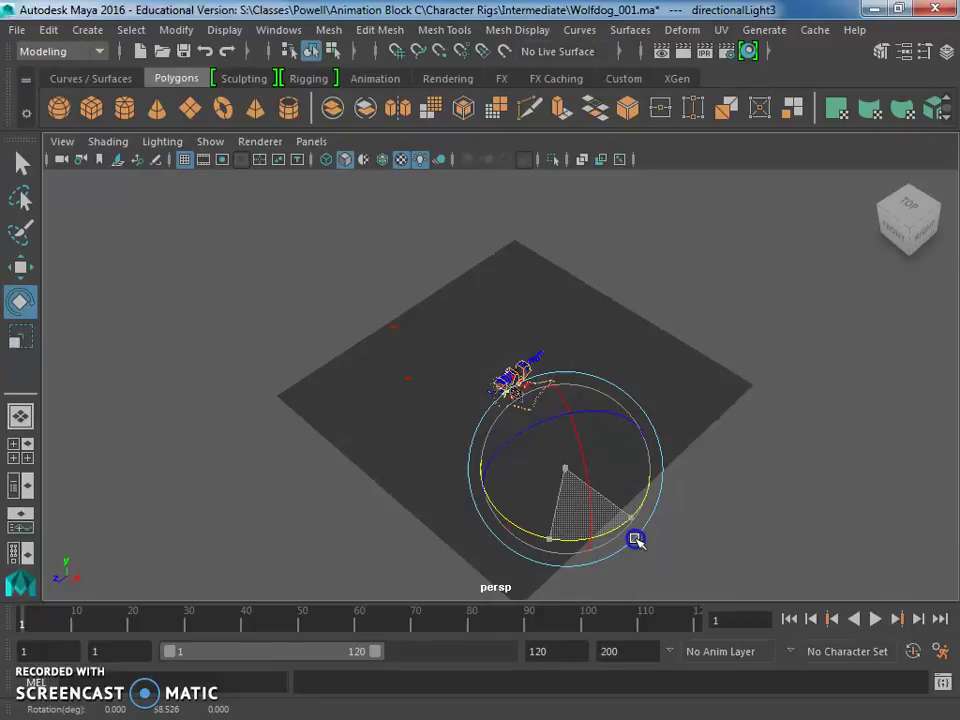
Move the third directional light farther in front of the wolf to about Z 36.6.
{"action": "scroll", "coordinate": [525, 441], "scroll_direction": "up", "scroll_amount": 3}
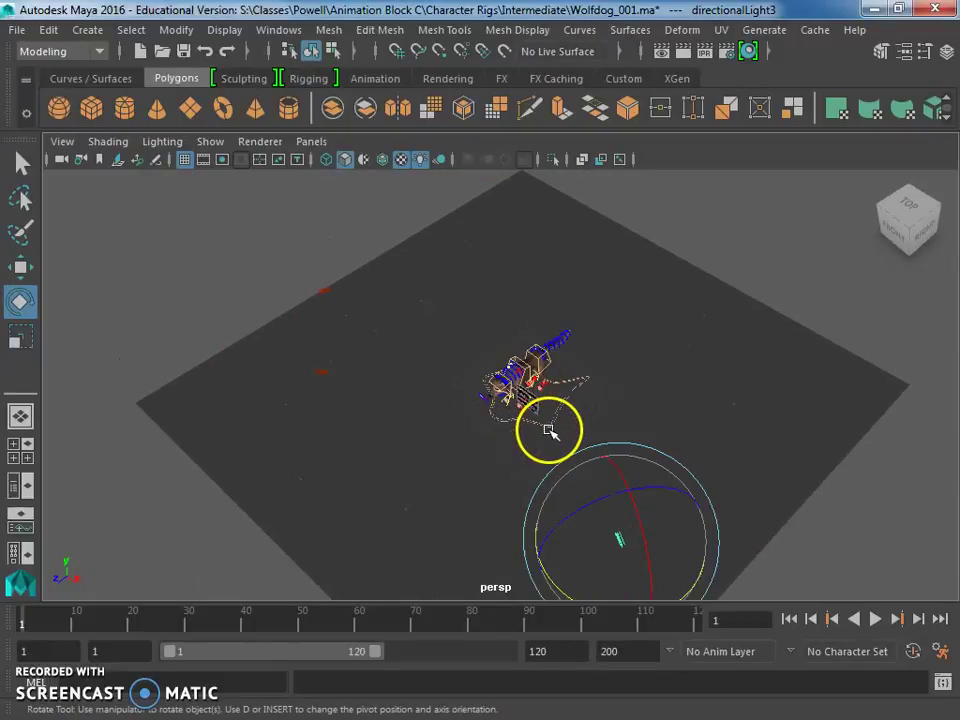
{"action": "key", "text": "w"}
{"action": "scroll", "coordinate": [634, 521], "scroll_direction": "down", "scroll_amount": 3}
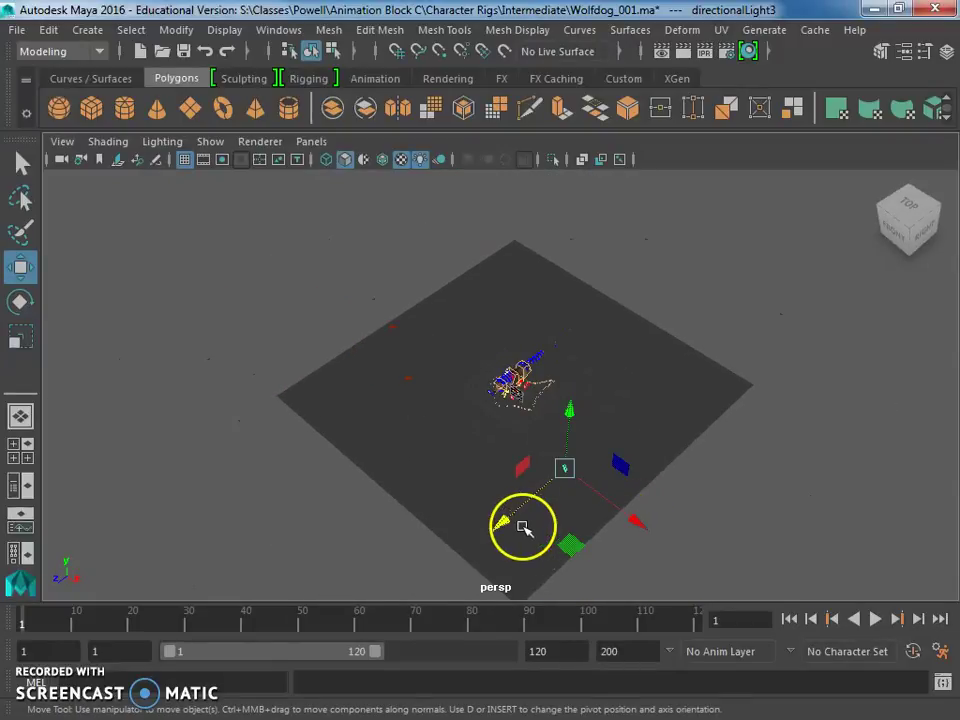
{"action": "left_click_drag", "start_coordinate": [499, 522], "coordinate": [453, 561]}
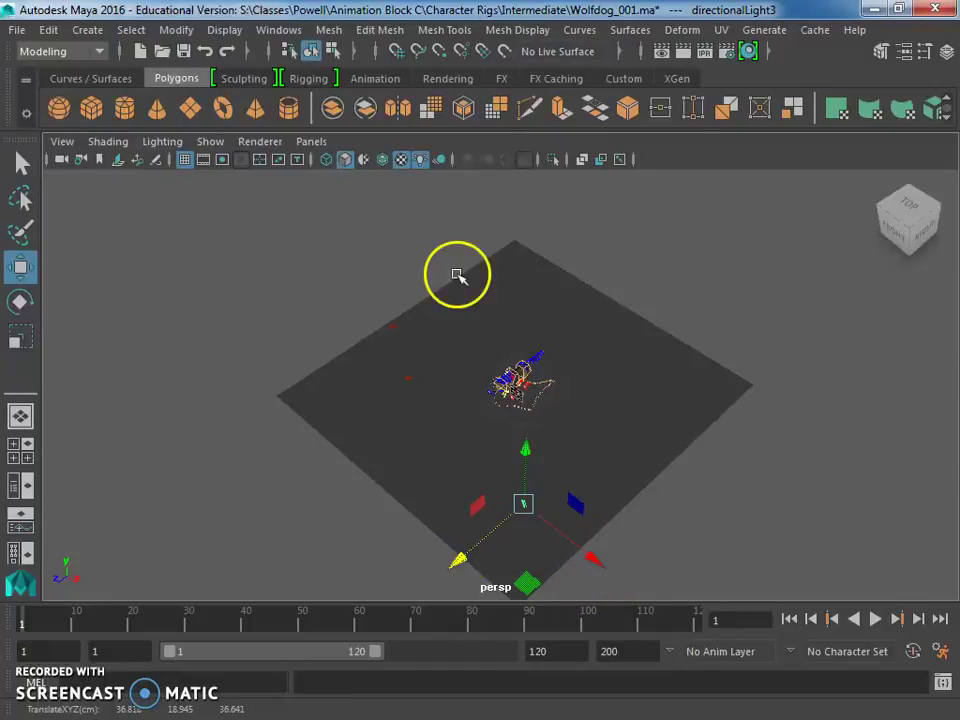
Frame the wolf from the front and render the current frame from the perspective camera.
{"action": "left_click_drag", "start_coordinate": [497, 360], "coordinate": [508, 270], "text": "alt"}
{"action": "scroll", "coordinate": [493, 352], "scroll_direction": "up", "scroll_amount": 5}
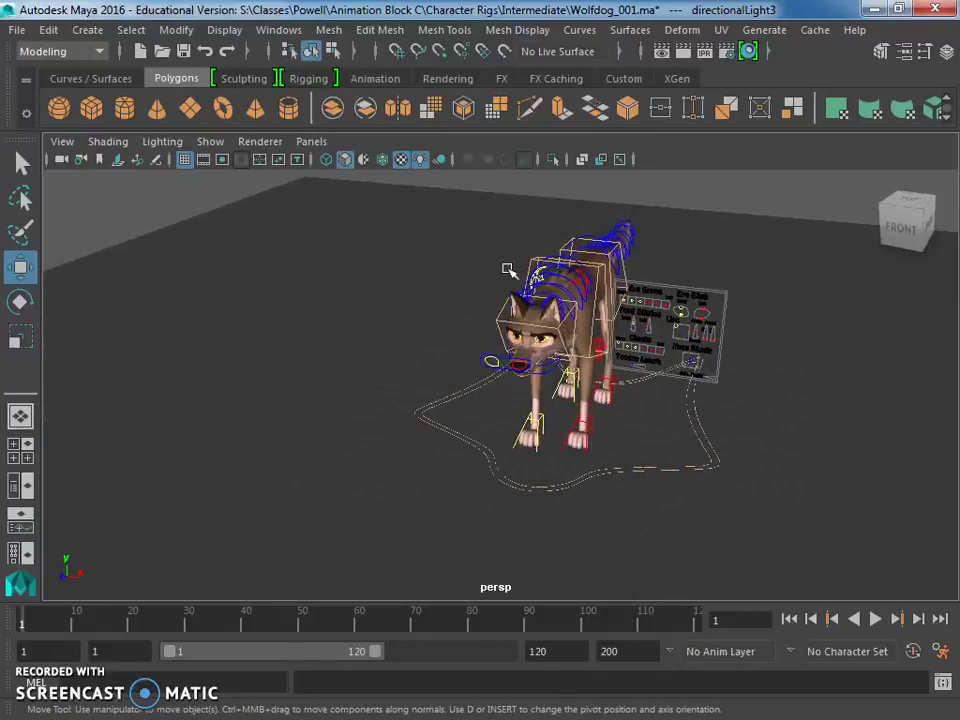
{"action": "left_click", "coordinate": [681, 50]}
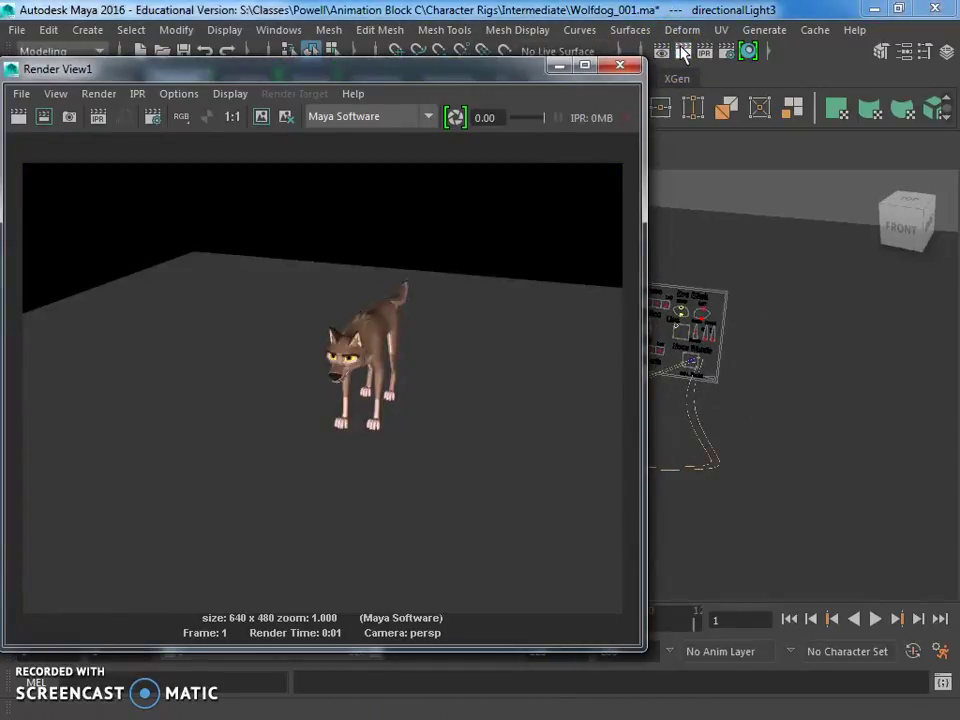
Dismiss the finished render and set the third directional light's color to pure red with hue 360, saturation 1 and value 1.
{"action": "left_click", "coordinate": [524, 218]}
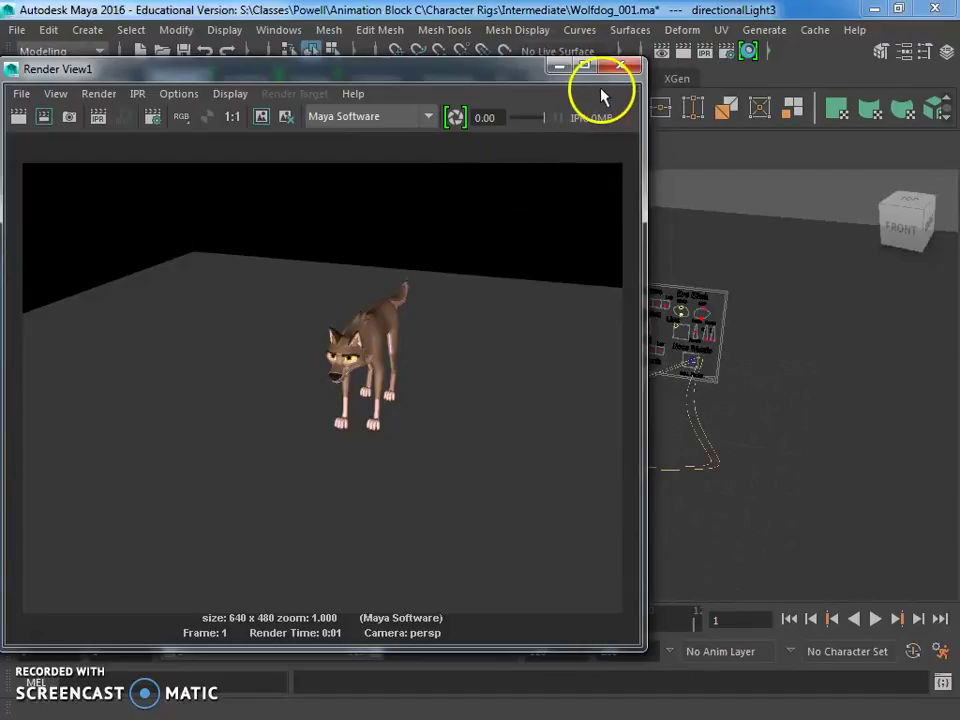
{"action": "left_click", "coordinate": [620, 67]}
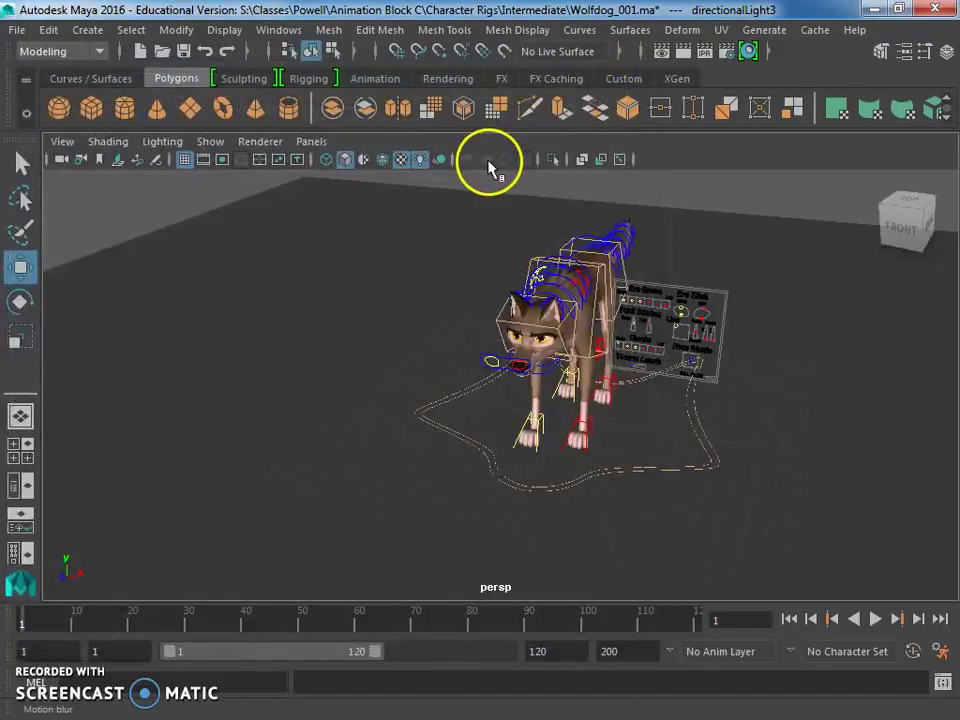
{"action": "left_click", "coordinate": [268, 31]}
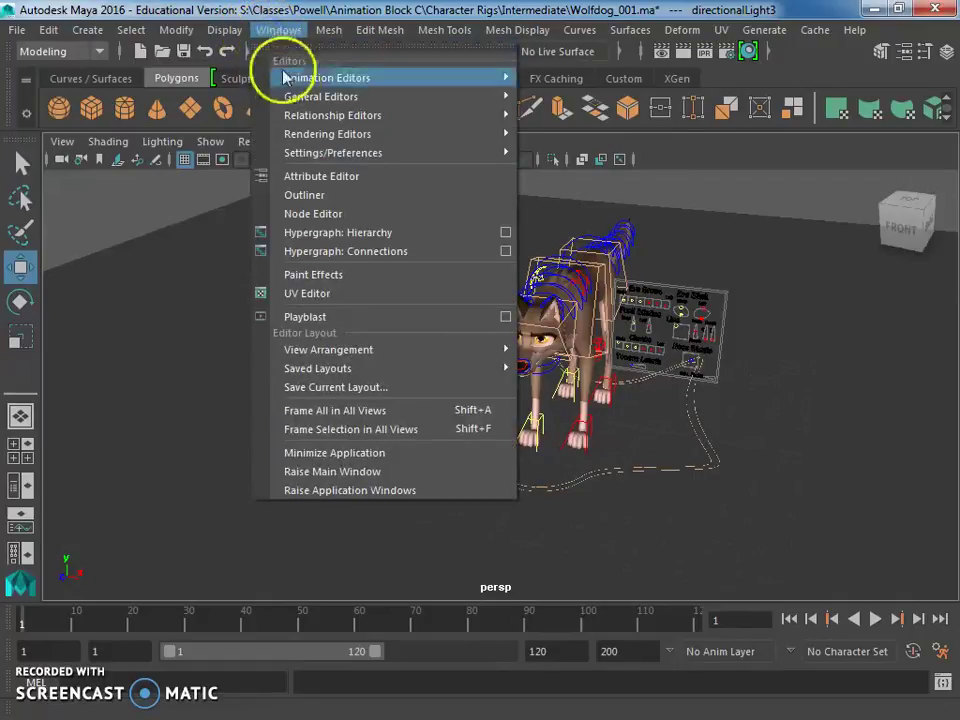
{"action": "left_click_drag", "start_coordinate": [322, 203], "coordinate": [321, 176]}
{"action": "scroll", "coordinate": [415, 265], "scroll_direction": "down", "scroll_amount": 5}
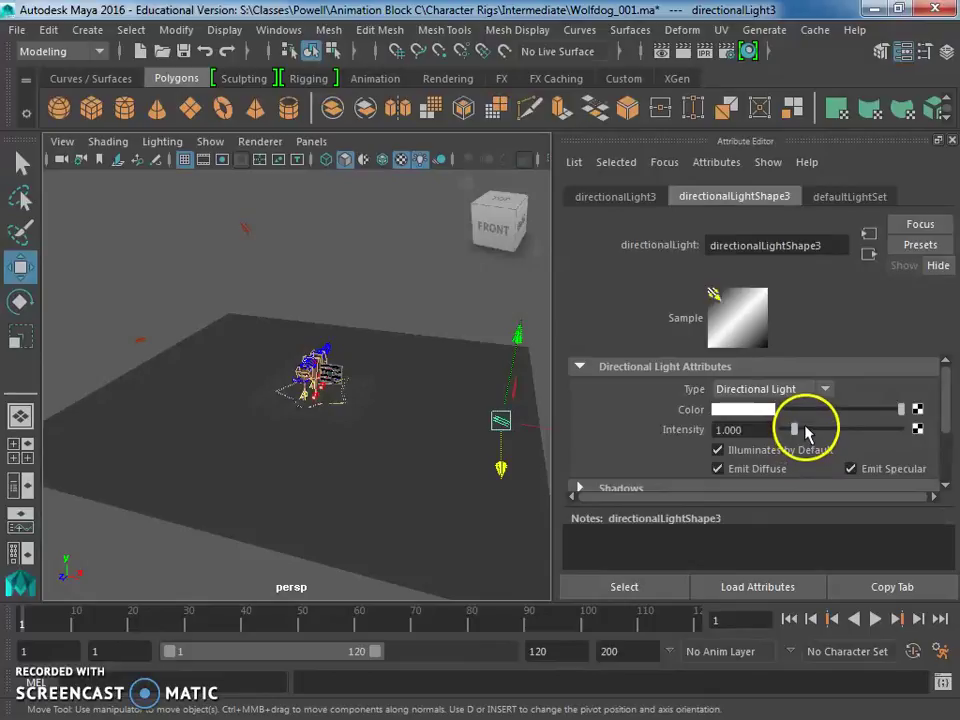
{"action": "left_click", "coordinate": [753, 410]}
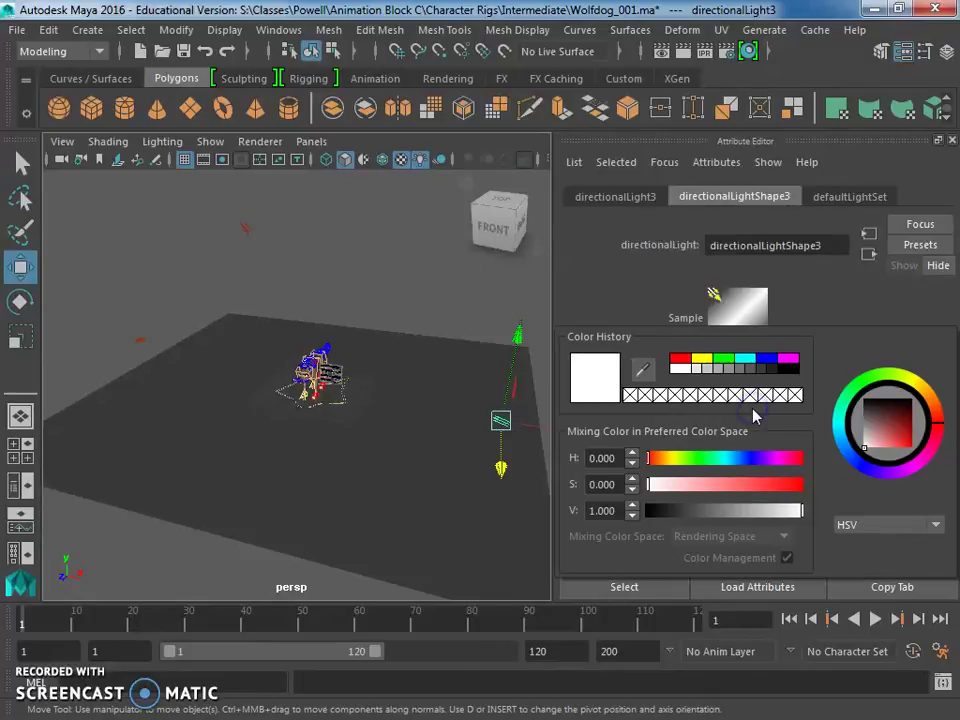
{"action": "left_click_drag", "start_coordinate": [880, 422], "coordinate": [913, 452]}
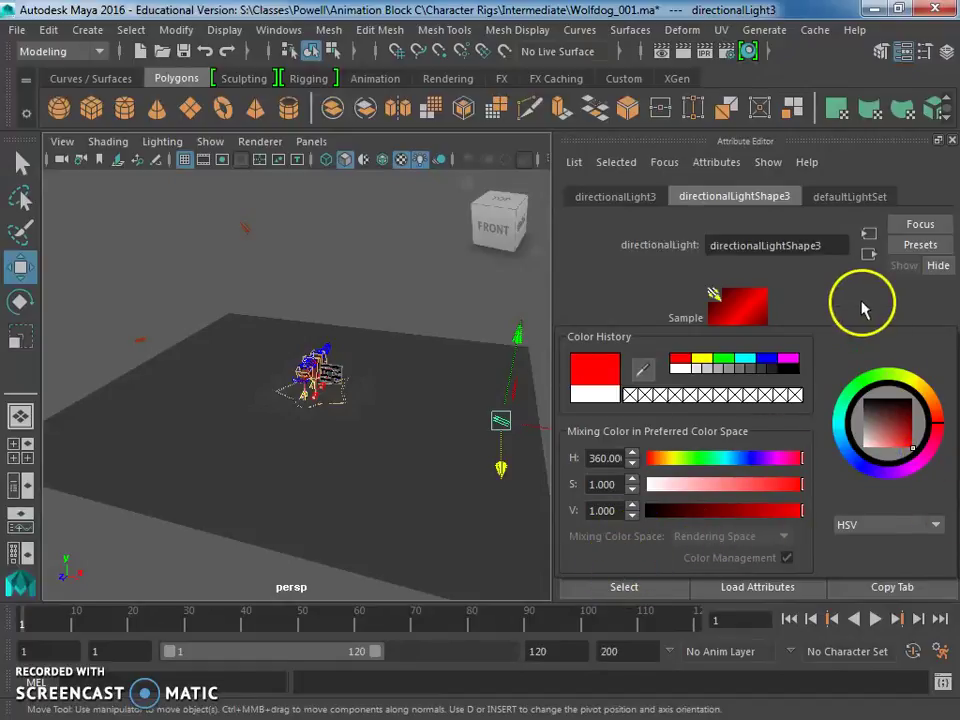
Frame the wolf's head and front legs up close and render the current frame with the red light.
{"action": "scroll", "coordinate": [190, 401], "scroll_direction": "up", "scroll_amount": 8}
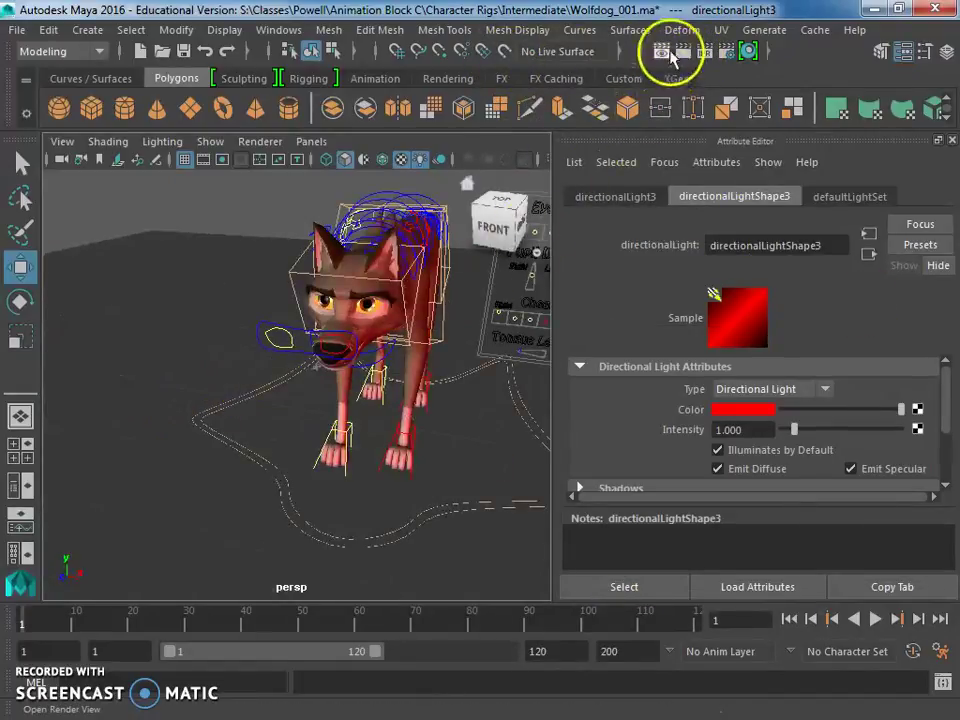
{"action": "left_click", "coordinate": [683, 51]}
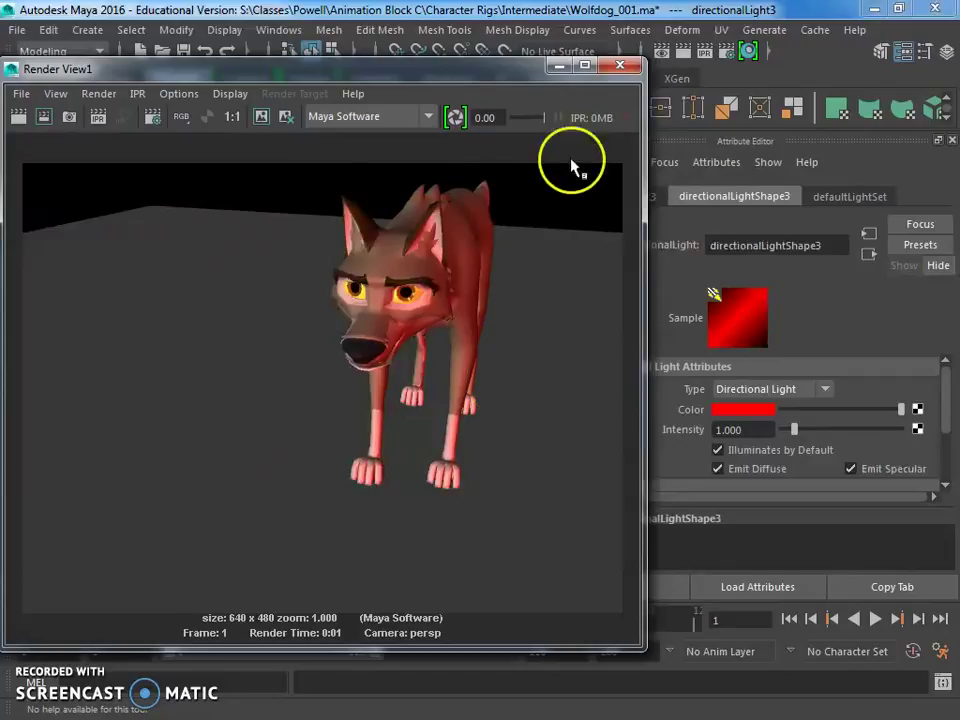
{"action": "left_click", "coordinate": [632, 68]}
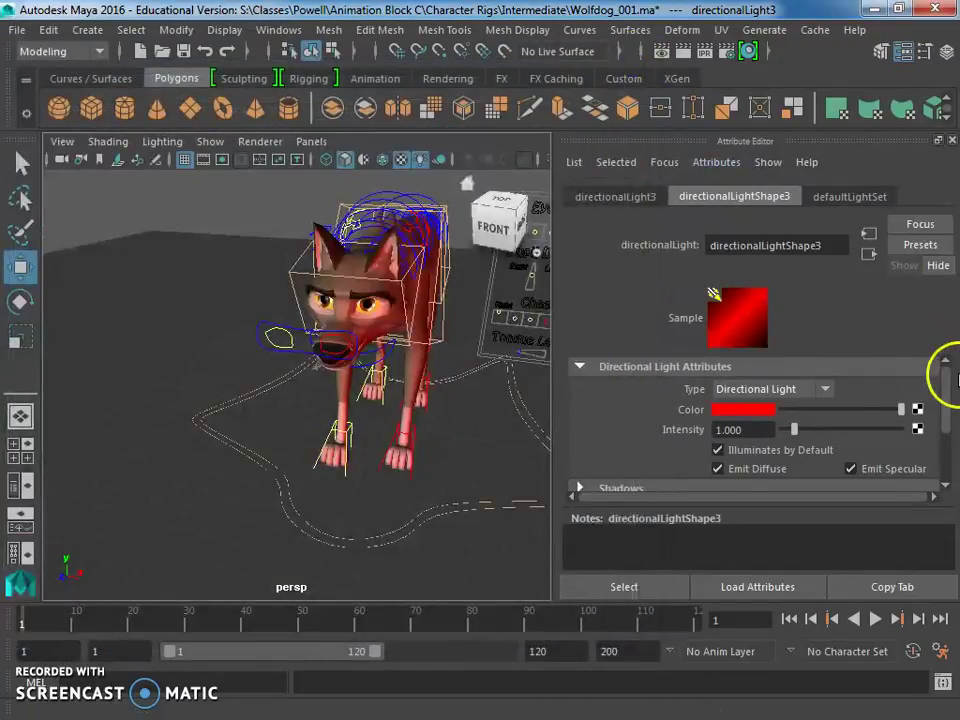
Examine the third directional light's shadow attributes, including shadow color, depth map shadows and raytrace shadows.
{"action": "scroll", "coordinate": [786, 397], "scroll_direction": "down", "scroll_amount": 3}
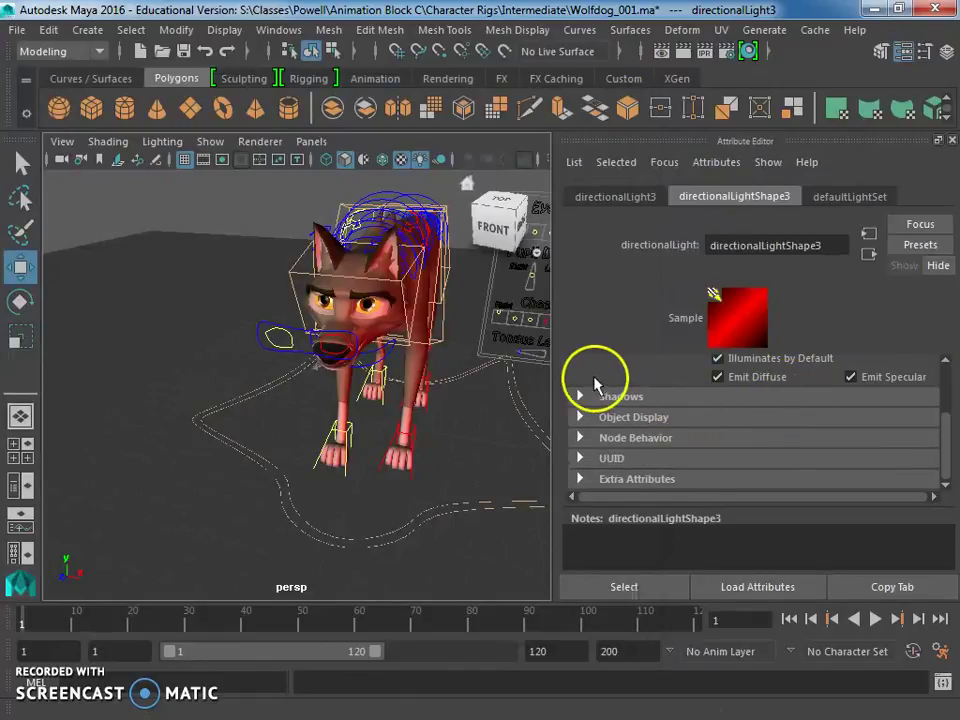
{"action": "left_click", "coordinate": [585, 396]}
{"action": "scroll", "coordinate": [742, 406], "scroll_direction": "down", "scroll_amount": 3}
{"action": "scroll", "coordinate": [743, 407], "scroll_direction": "up", "scroll_amount": 1}
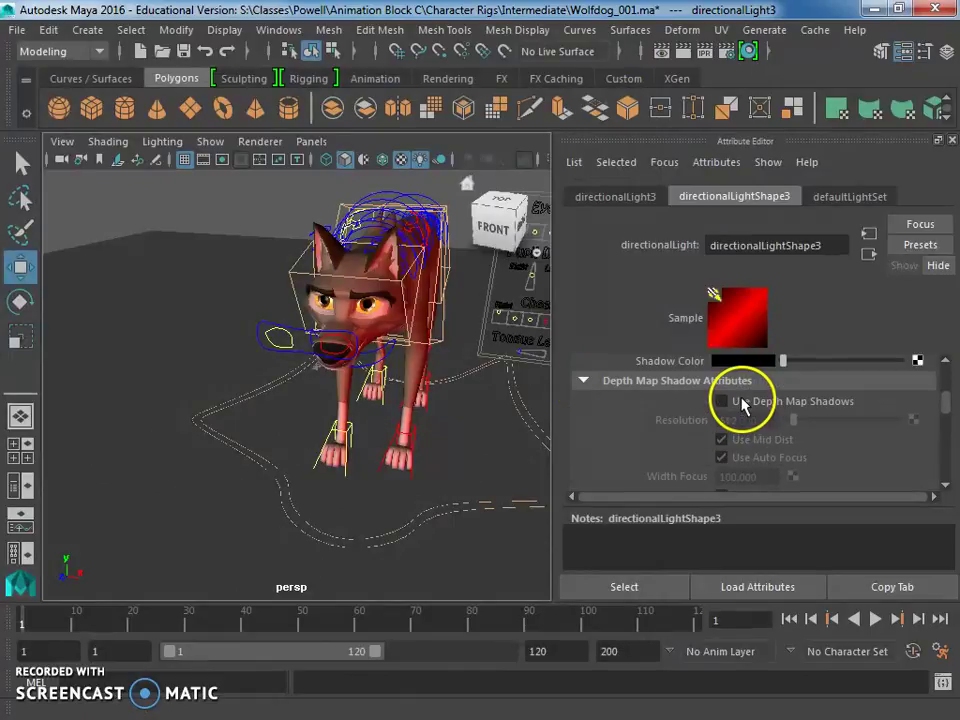
{"action": "scroll", "coordinate": [700, 421], "scroll_direction": "up", "scroll_amount": 2}
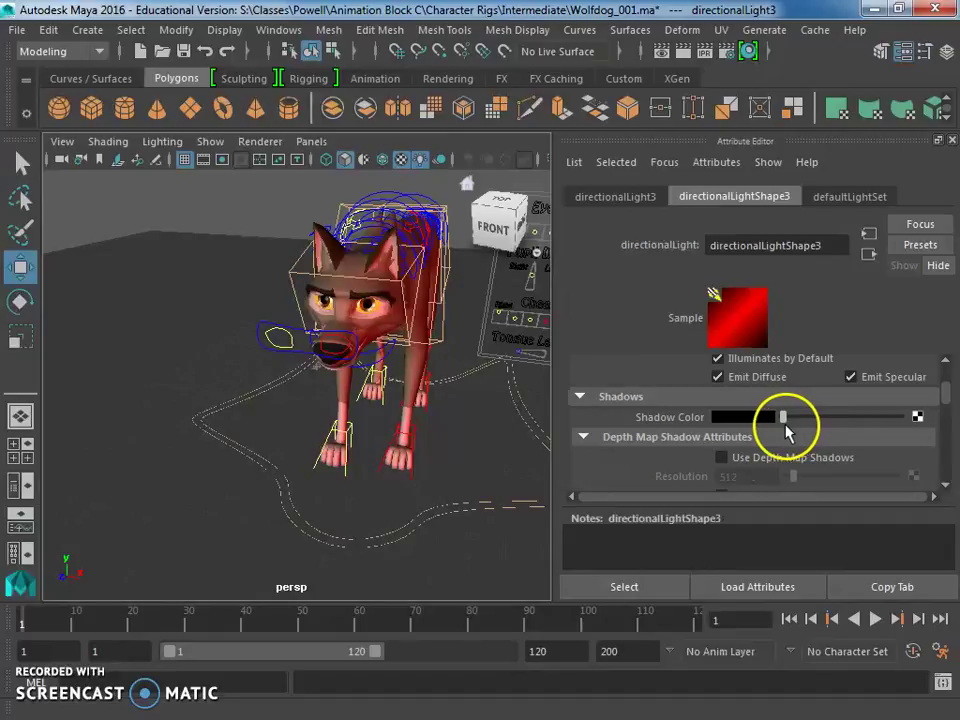
{"action": "scroll", "coordinate": [785, 428], "scroll_direction": "down", "scroll_amount": 5}
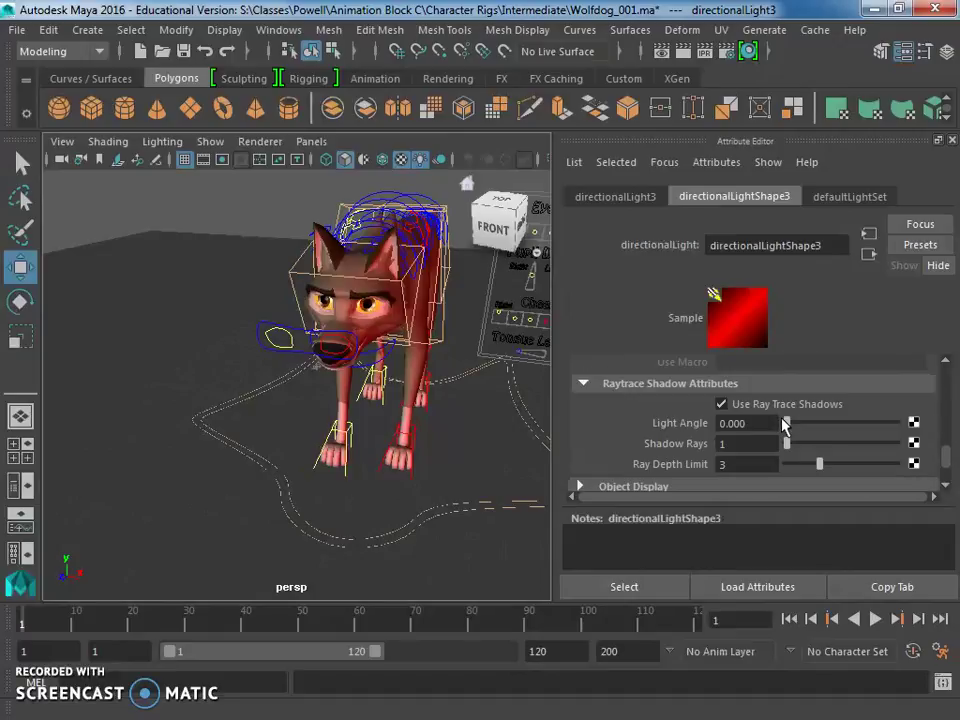
{"action": "scroll", "coordinate": [785, 425], "scroll_direction": "down", "scroll_amount": 2}
{"action": "scroll", "coordinate": [783, 425], "scroll_direction": "up", "scroll_amount": 7}
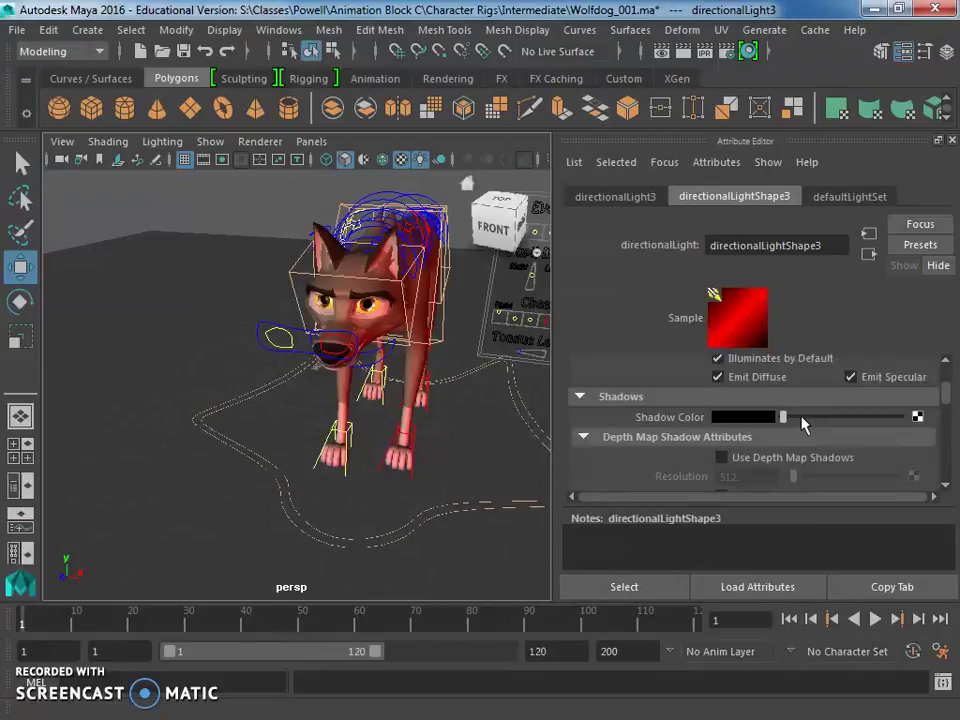
{"action": "scroll", "coordinate": [803, 425], "scroll_direction": "up", "scroll_amount": 2}
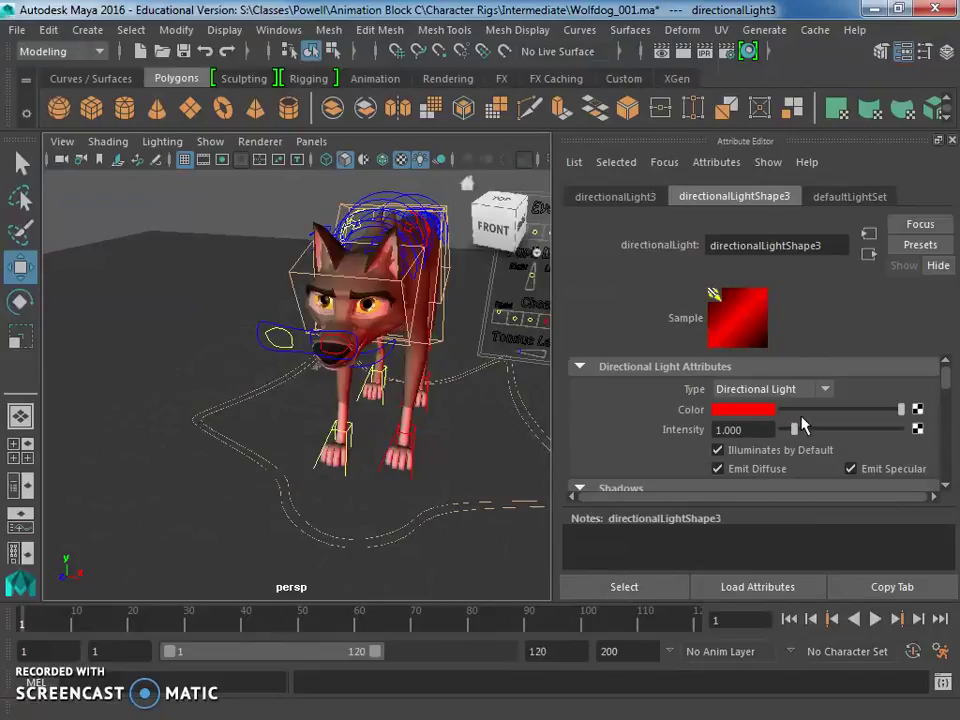
Enable Raytracing in the Maya Software render settings under Raytracing Quality.
{"action": "left_click", "coordinate": [721, 54]}
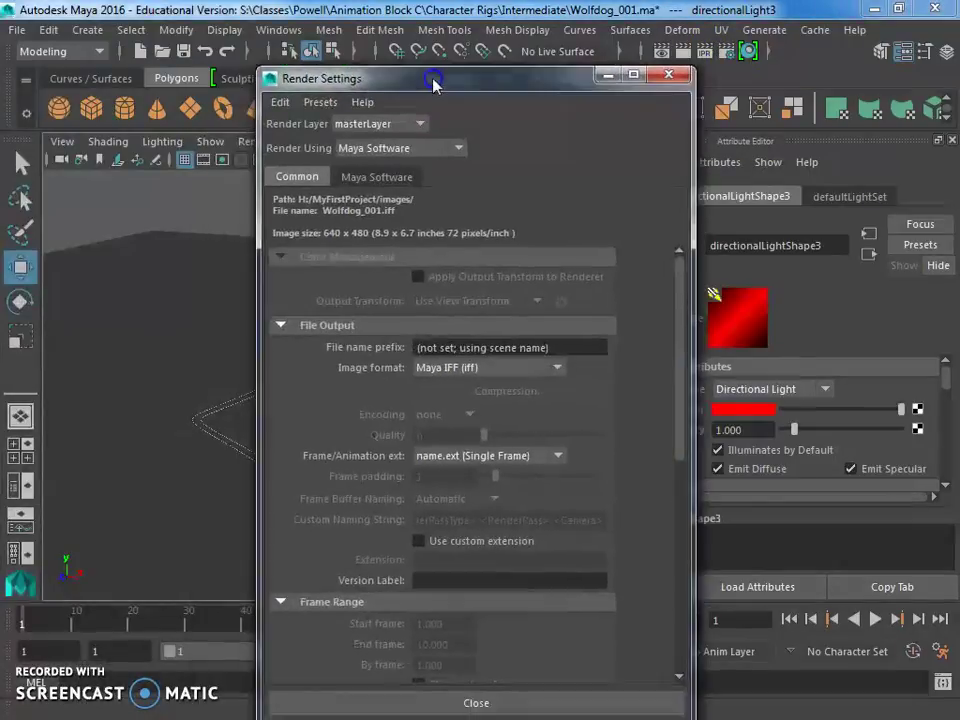
{"action": "left_click_drag", "start_coordinate": [435, 81], "coordinate": [402, 60]}
{"action": "left_click", "coordinate": [372, 138]}
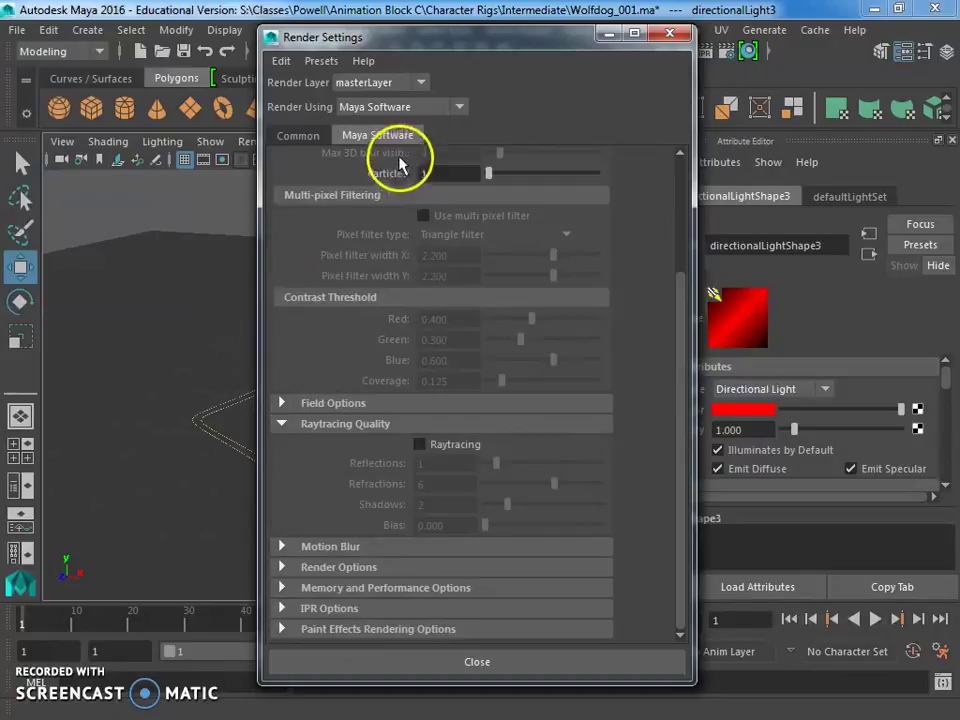
{"action": "left_click", "coordinate": [294, 134]}
{"action": "left_click", "coordinate": [380, 134]}
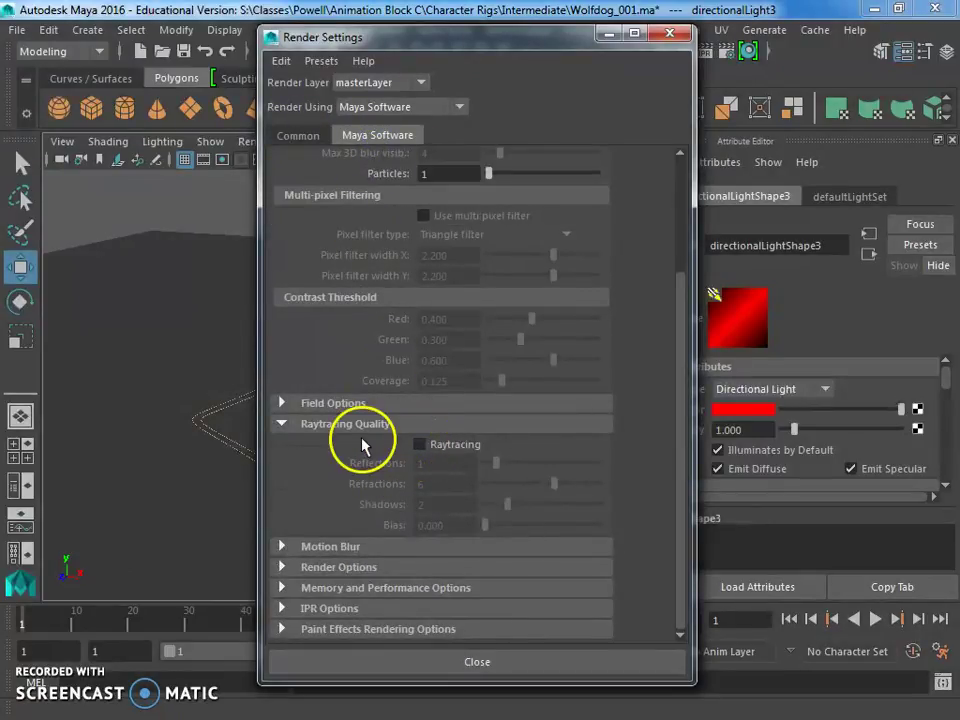
{"action": "left_click", "coordinate": [443, 452]}
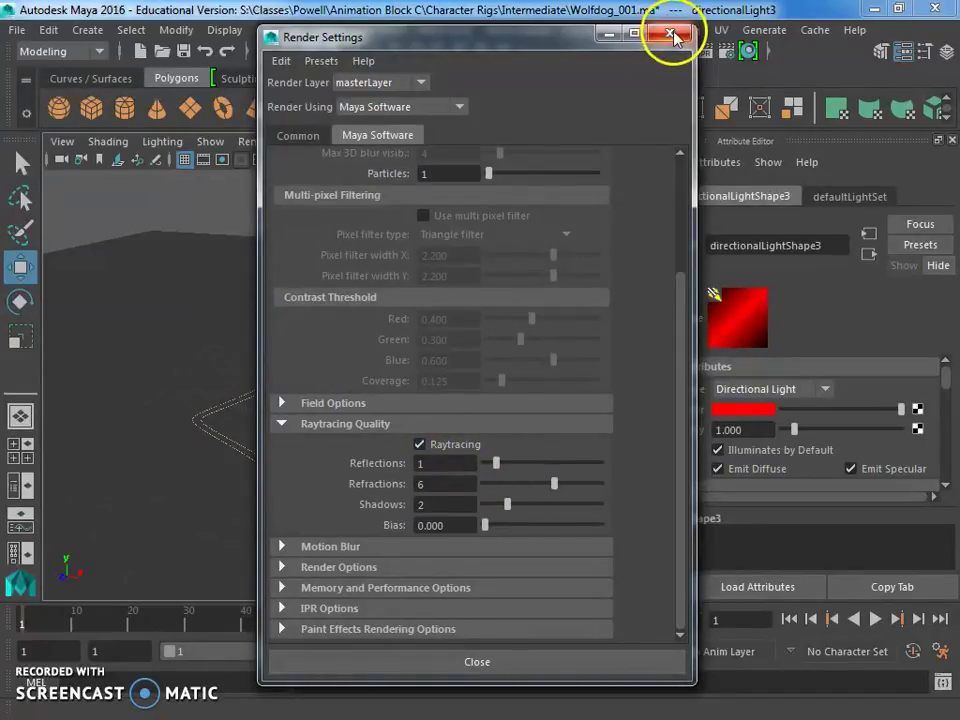
{"action": "left_click", "coordinate": [482, 664]}
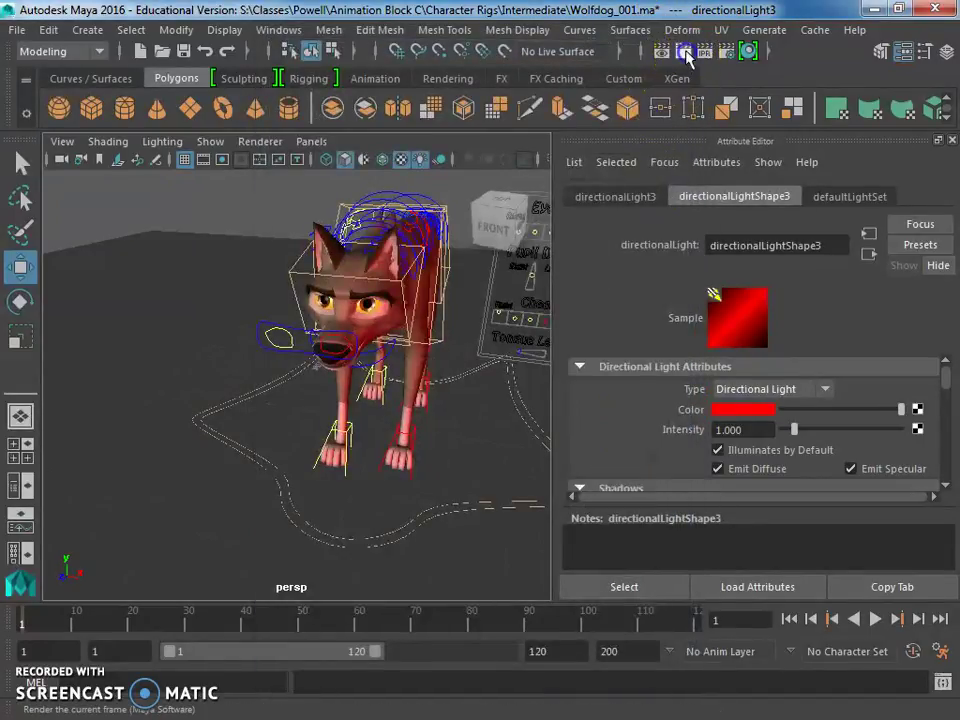
Render the current frame with raytraced shadows and review the Raytracing option in the render settings.
{"action": "left_click", "coordinate": [686, 52]}
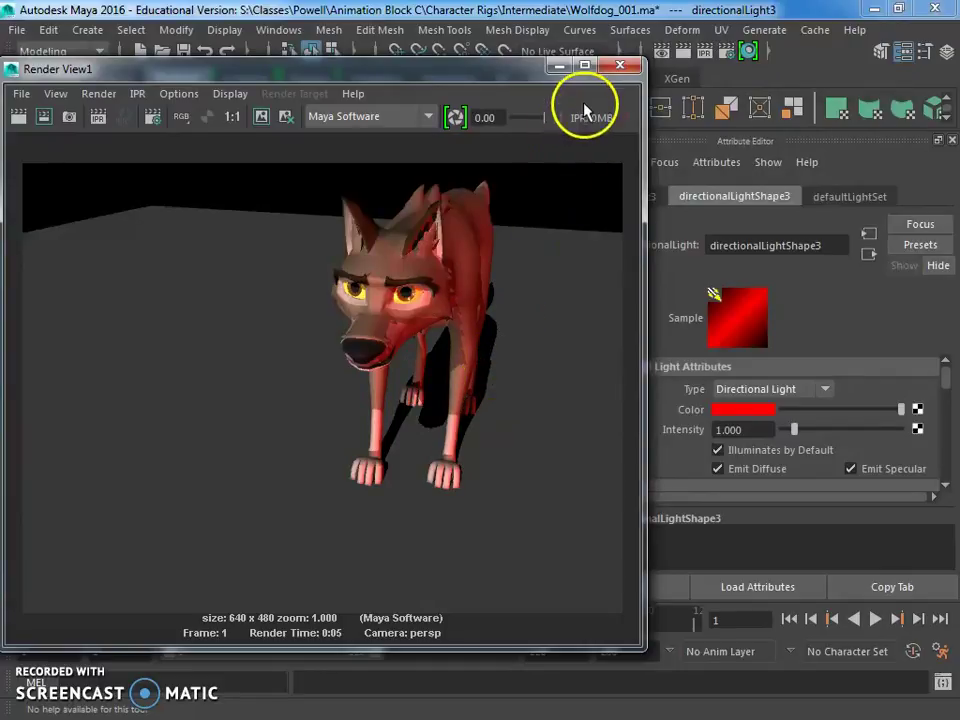
{"action": "left_click", "coordinate": [621, 66]}
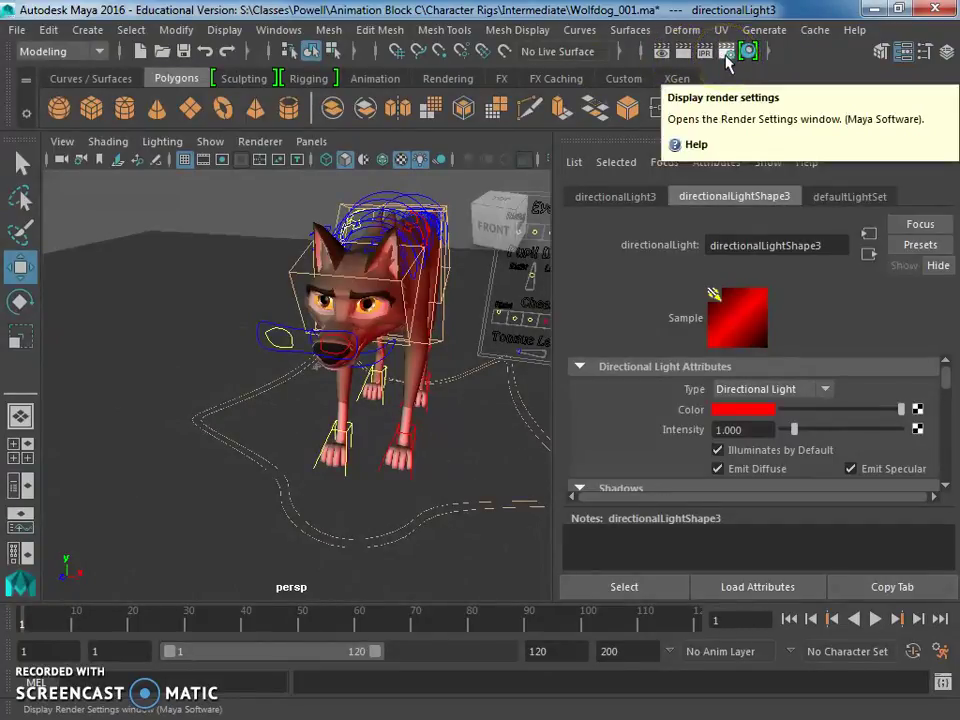
{"action": "left_click", "coordinate": [727, 53]}
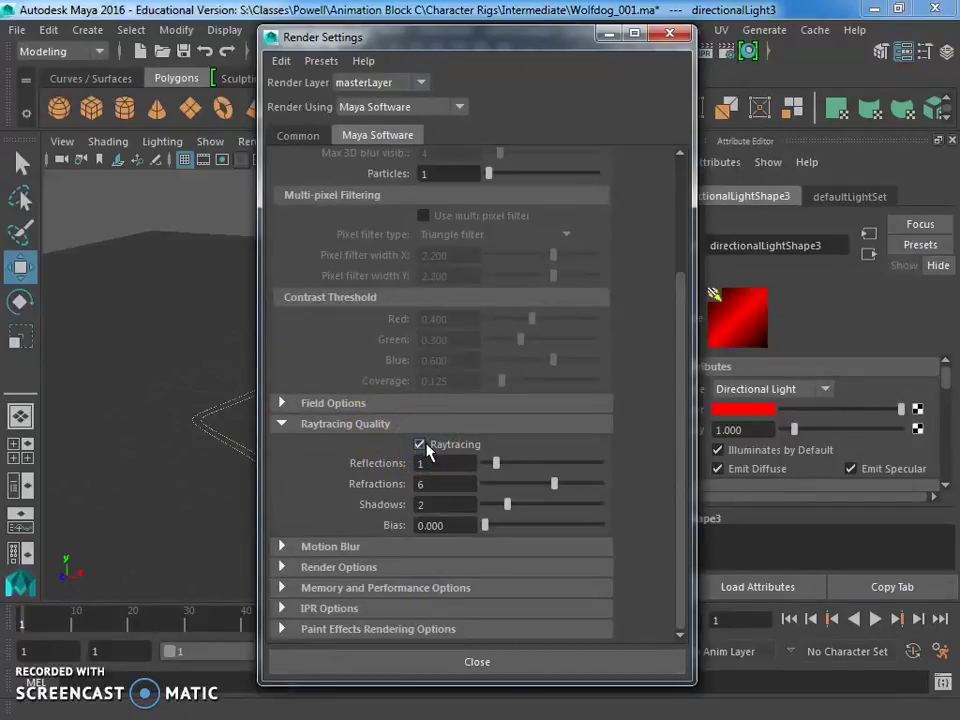
{"action": "left_click", "coordinate": [461, 665]}
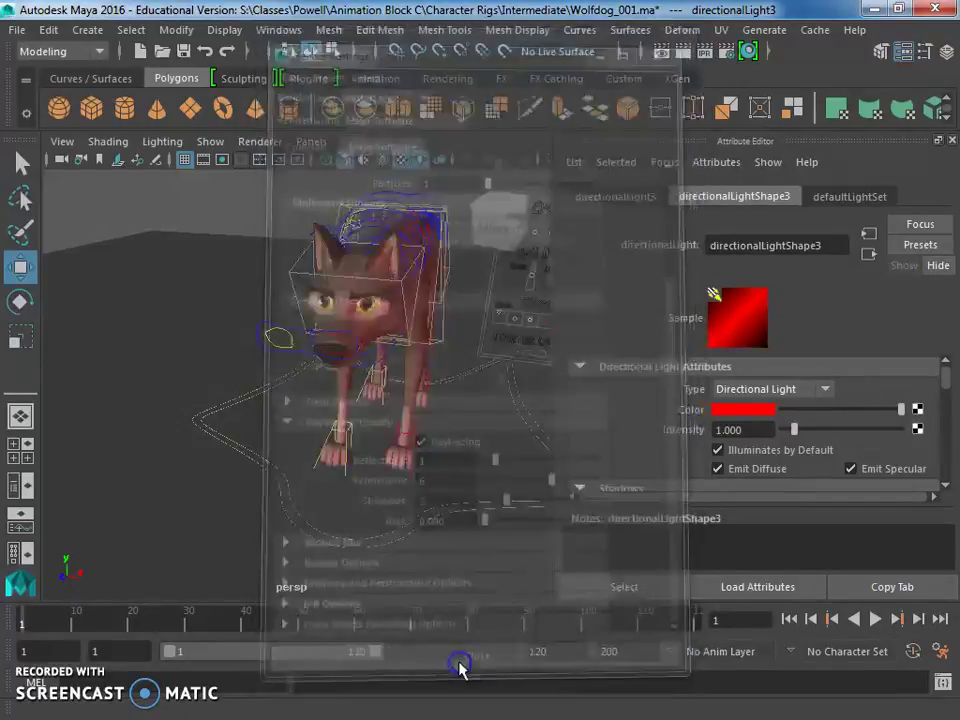